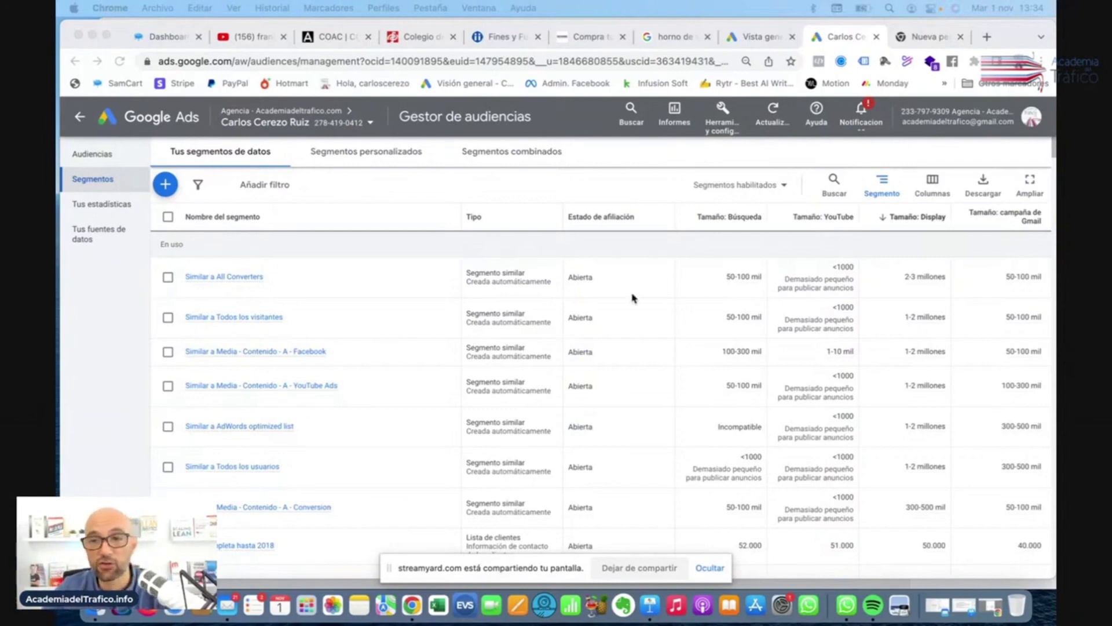
# Start a new custom segment in the audience manager and name it "Arquitectos e Ingenieros".
pyautogui.scroll(-10, 313, 361)
pyautogui.scroll(10, 316, 375)
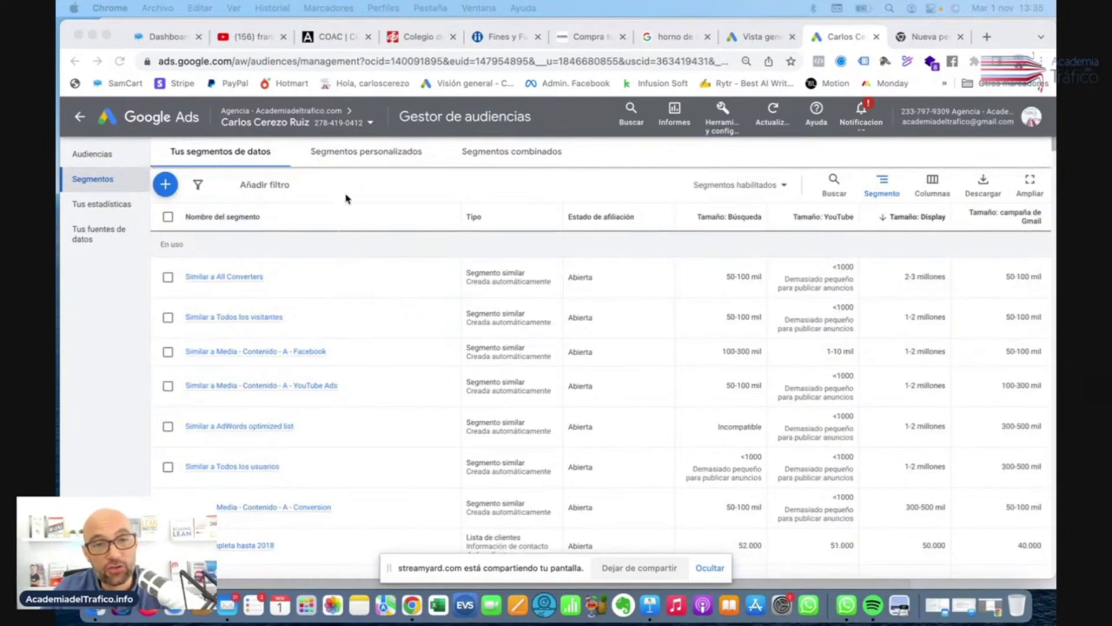
pyautogui.click(376, 157)
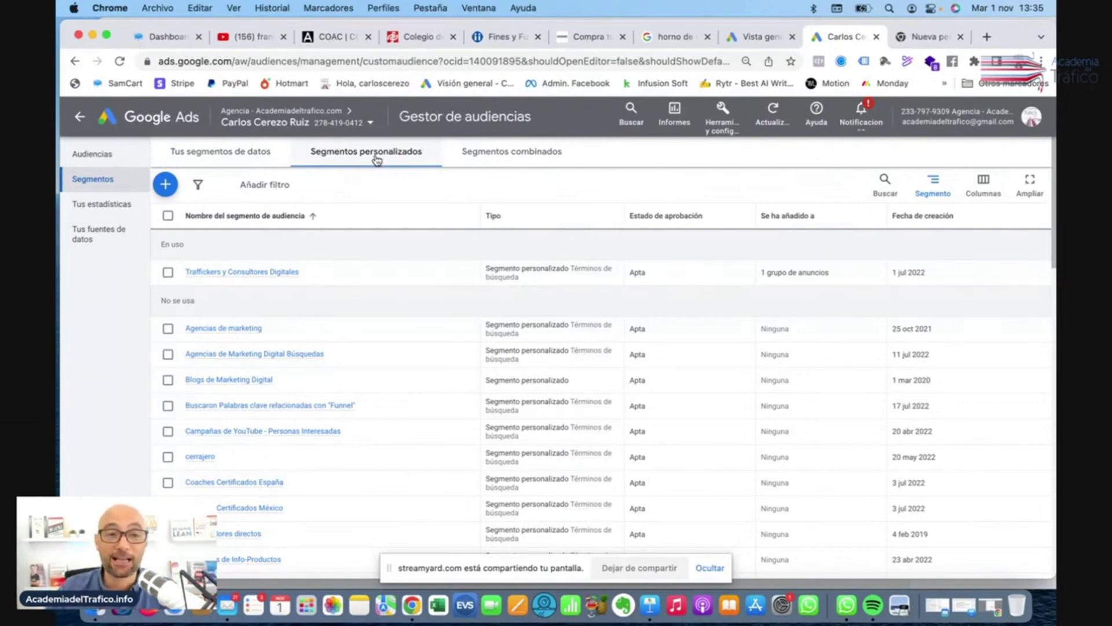
pyautogui.click(165, 185)
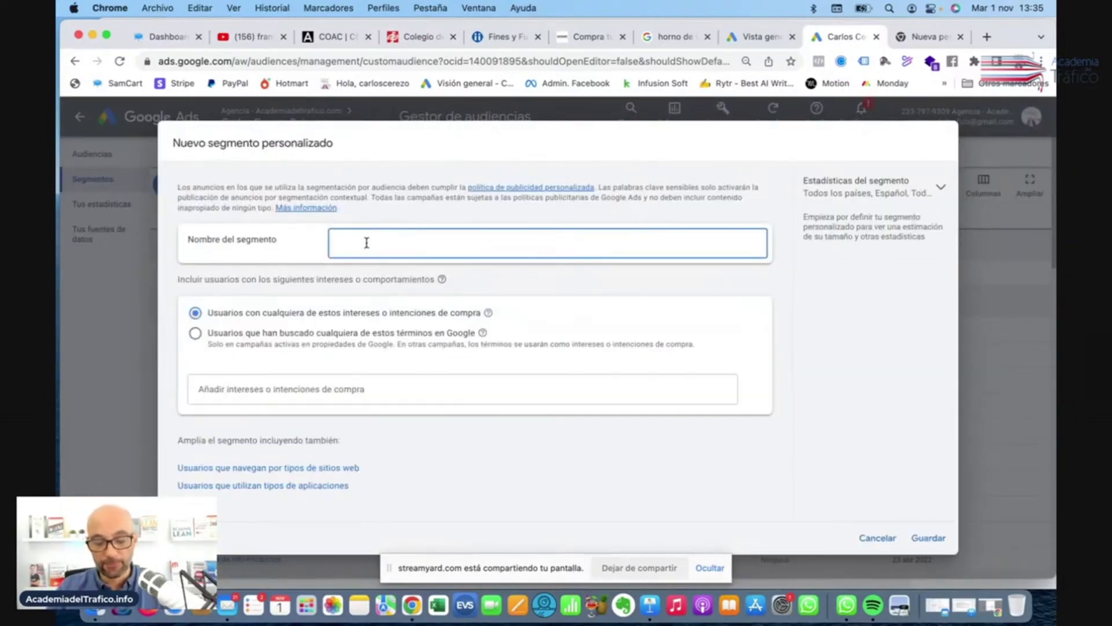
pyautogui.write('Ar')
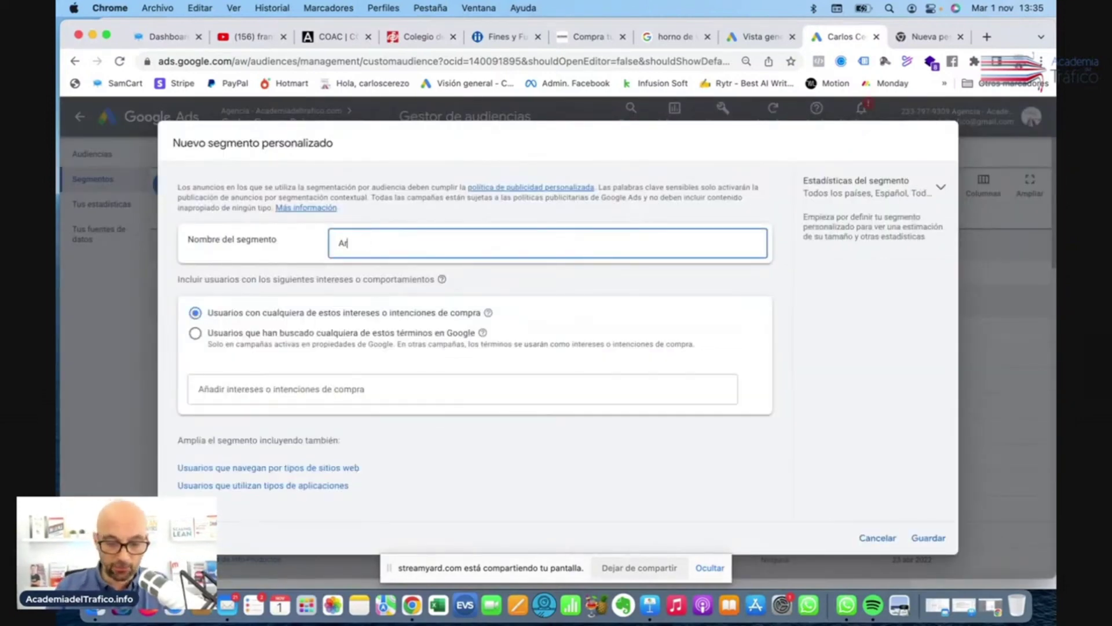
pyautogui.write('quitectos')
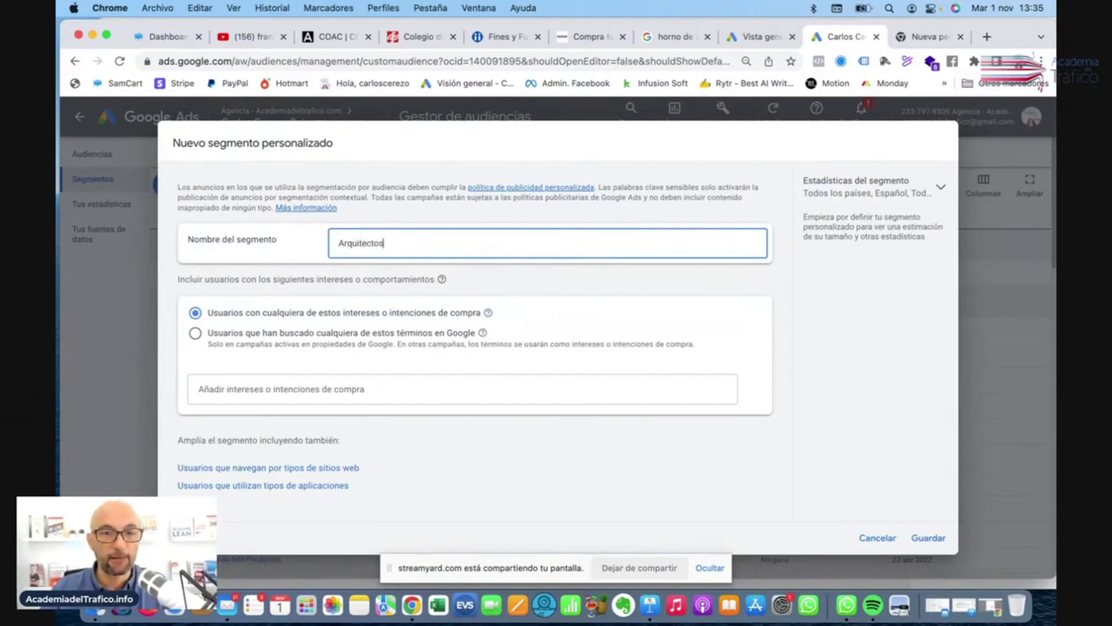
pyautogui.write(' e')
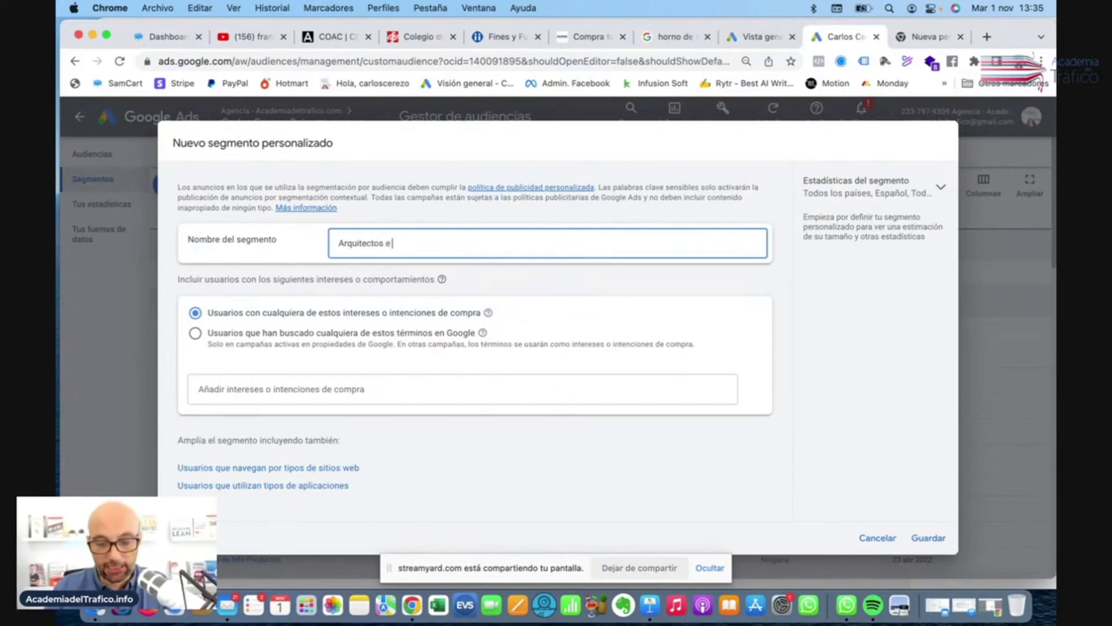
pyautogui.write(' Ingenieros')
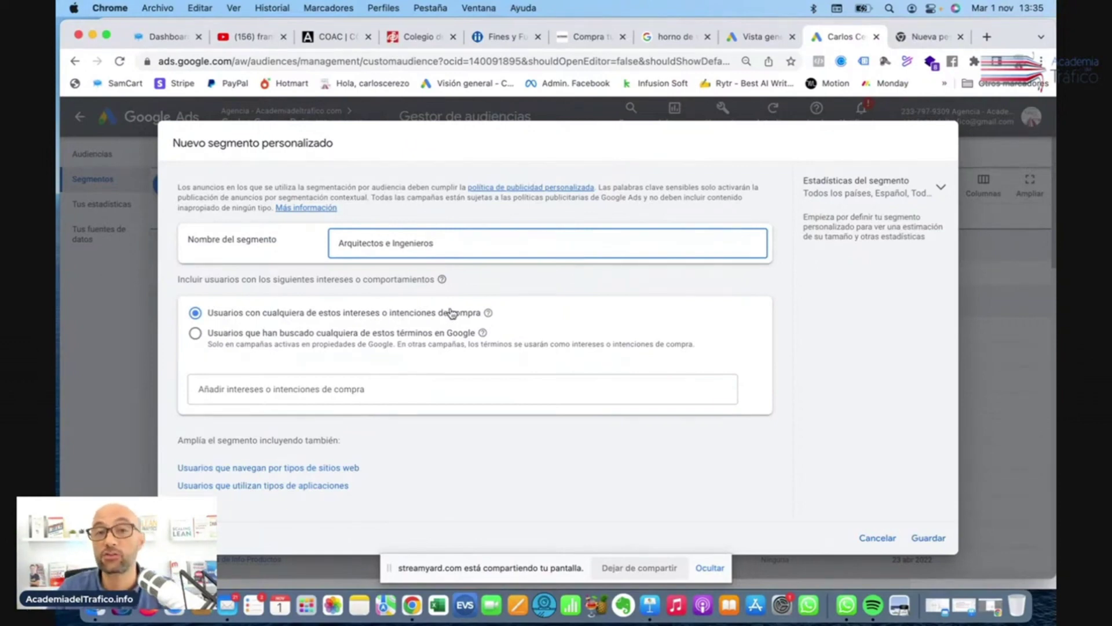
# Target users who searched for specific terms on Google, and add a condition for users who browse similar websites.
pyautogui.click(195, 333)
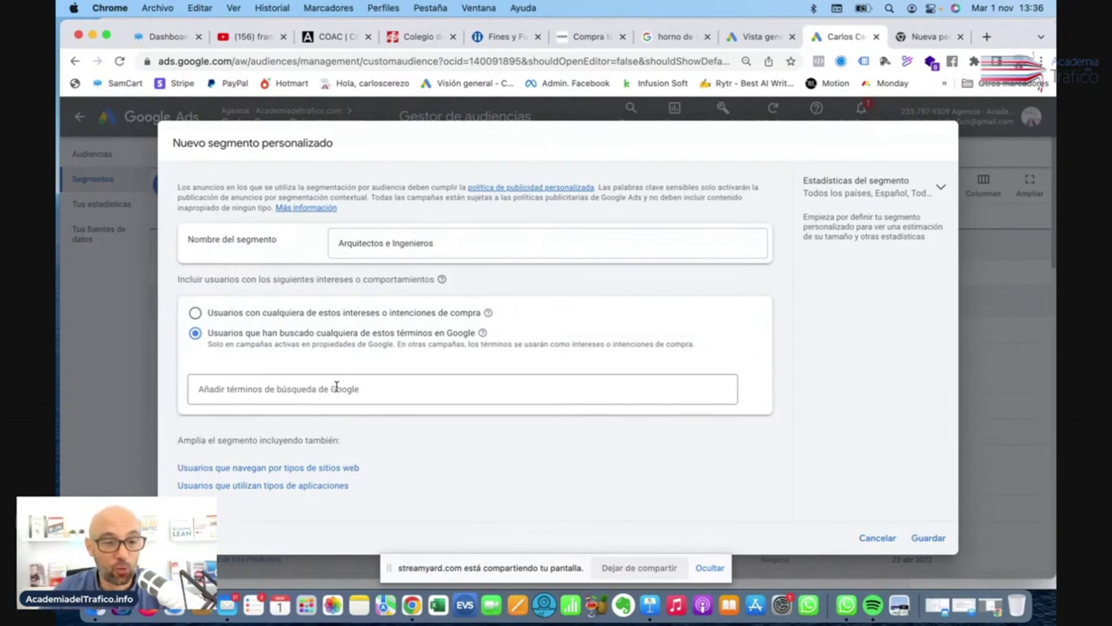
pyautogui.click(277, 468)
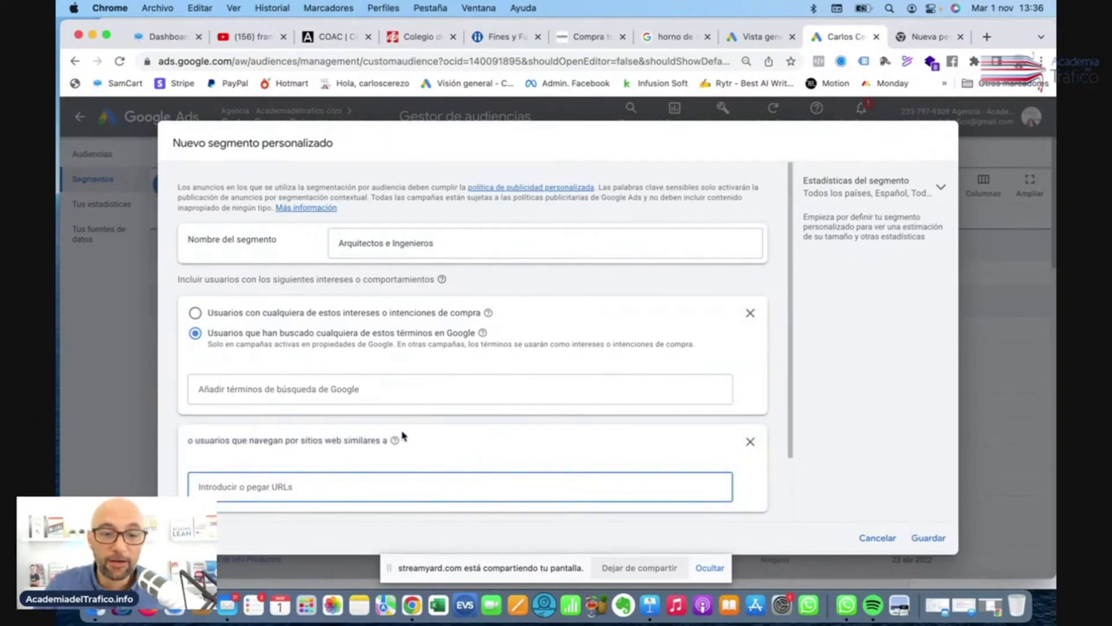
pyautogui.moveTo(395, 442)
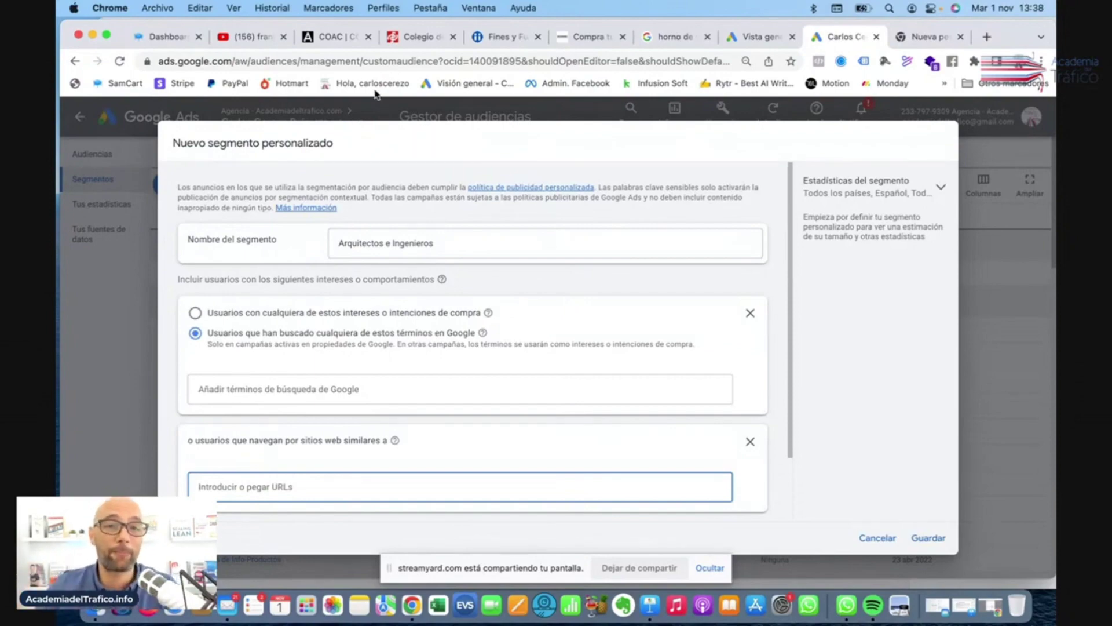
# Search Google for "colegio de arquitectos madrid" in the empty browser tab.
pyautogui.click(422, 37)
pyautogui.click(339, 37)
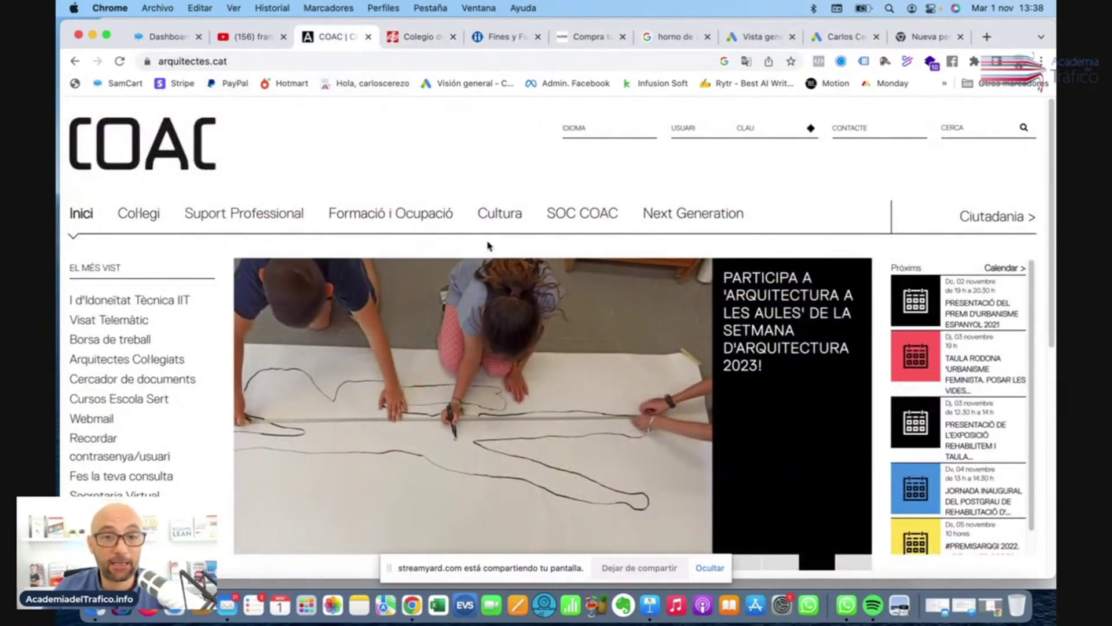
pyautogui.click(933, 37)
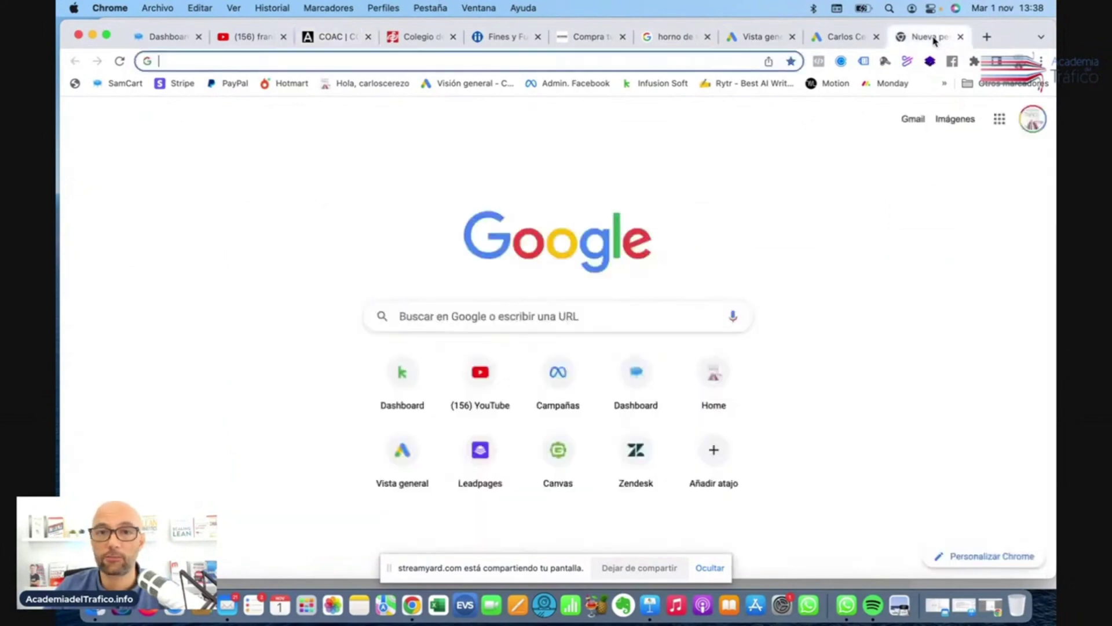
pyautogui.click(489, 60)
pyautogui.write('cole')
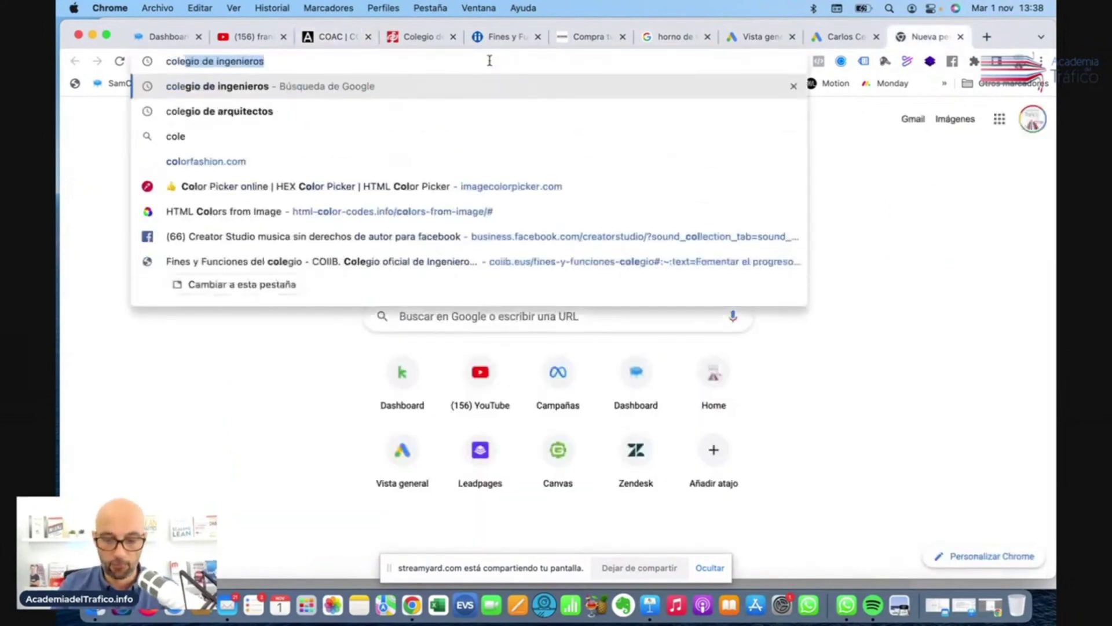
pyautogui.write('gio de arqui')
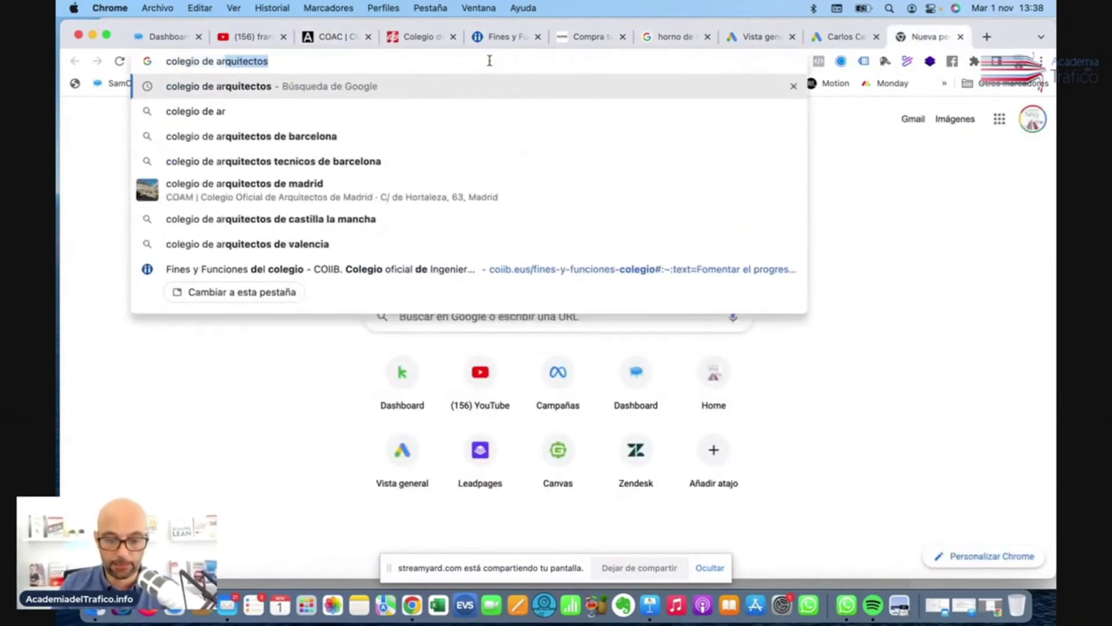
pyautogui.write('tectos ')
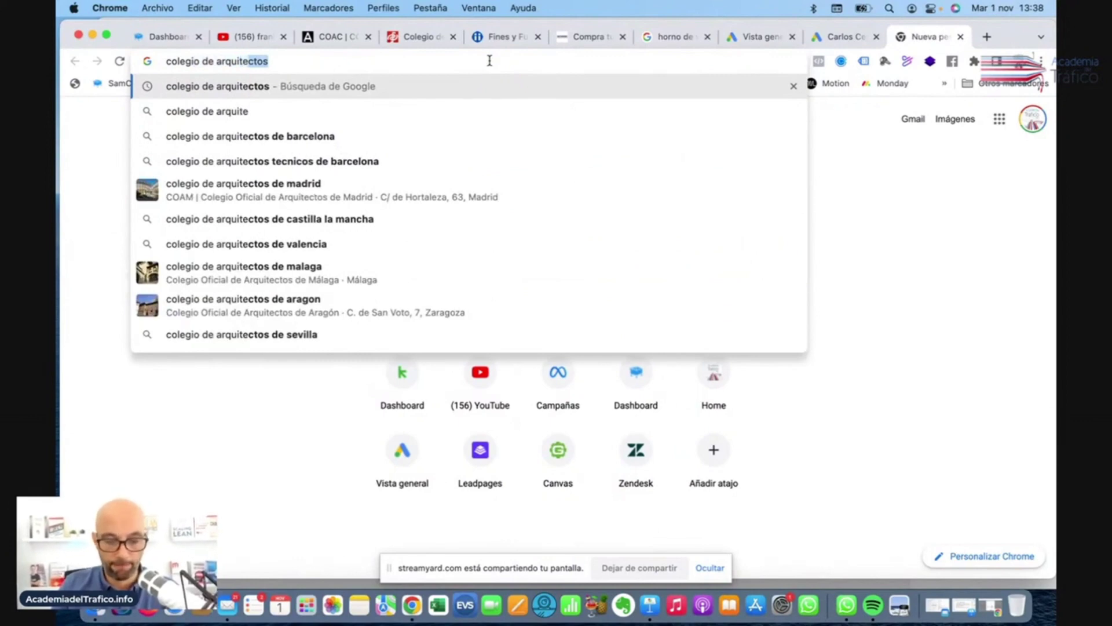
pyautogui.write('madrid')
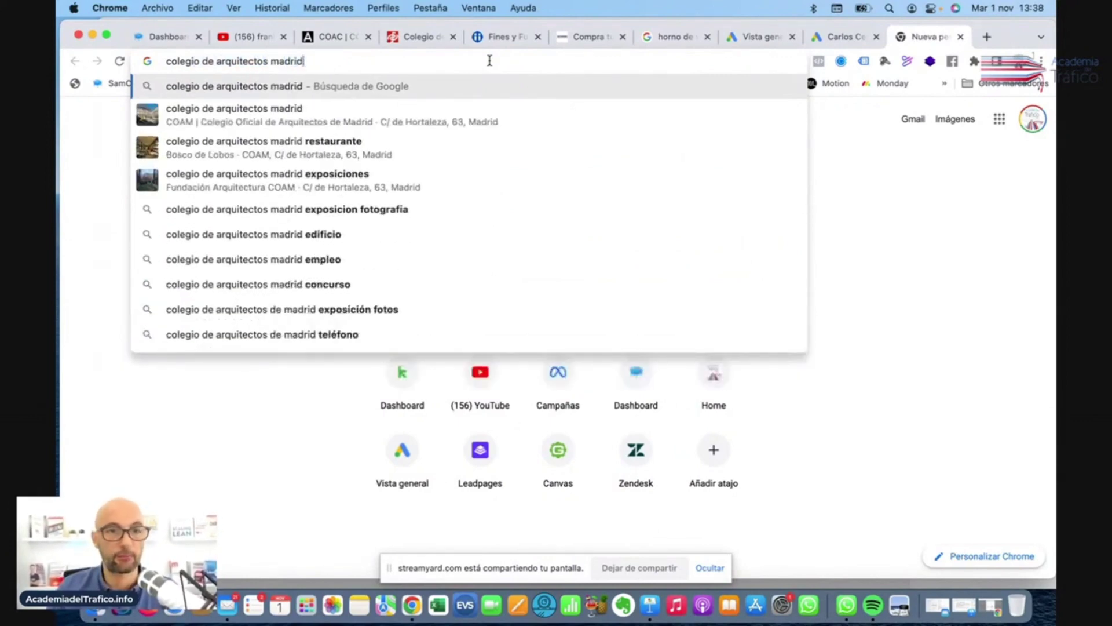
pyautogui.press('Return')
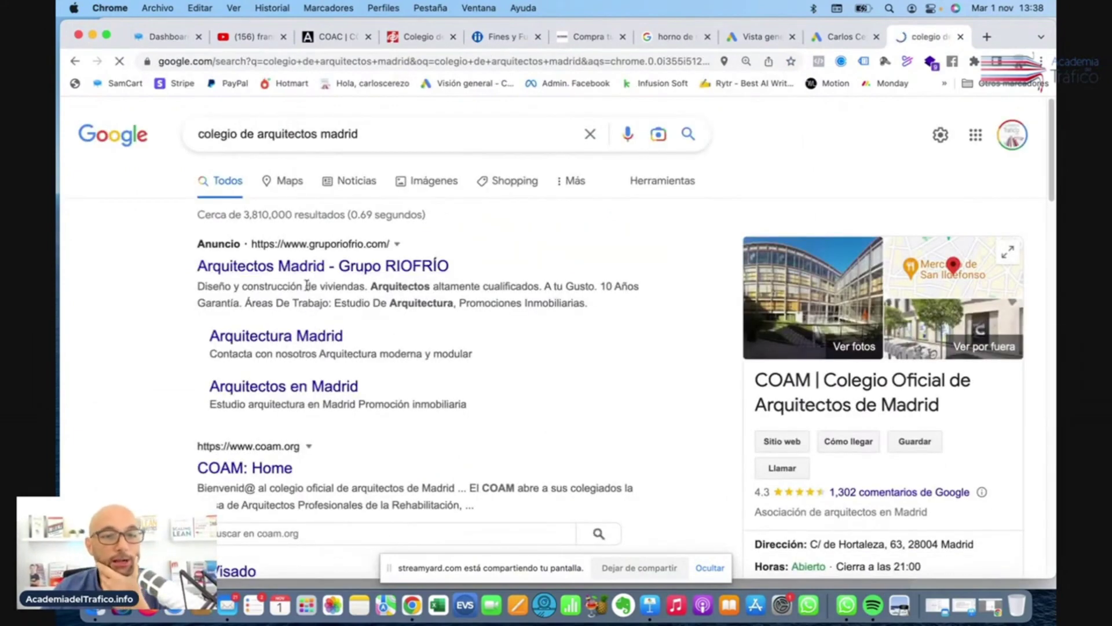
# Open the COAM website (coam.org) from the search results and accept its cookies.
pyautogui.scroll(-3, 363, 323)
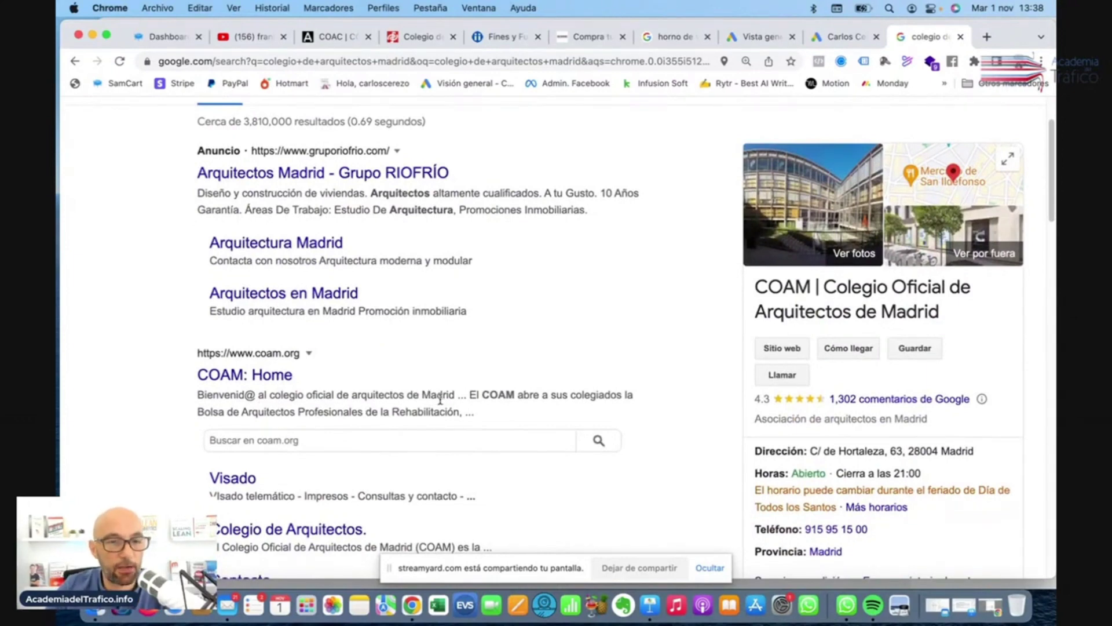
pyautogui.click(226, 378)
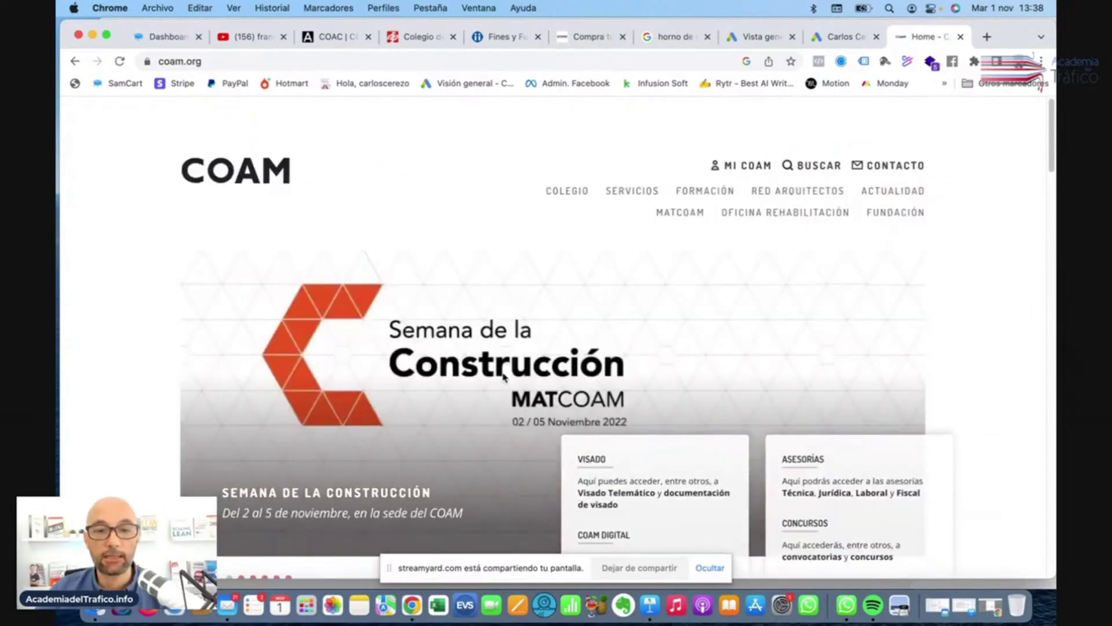
pyautogui.scroll(-5, 569, 360)
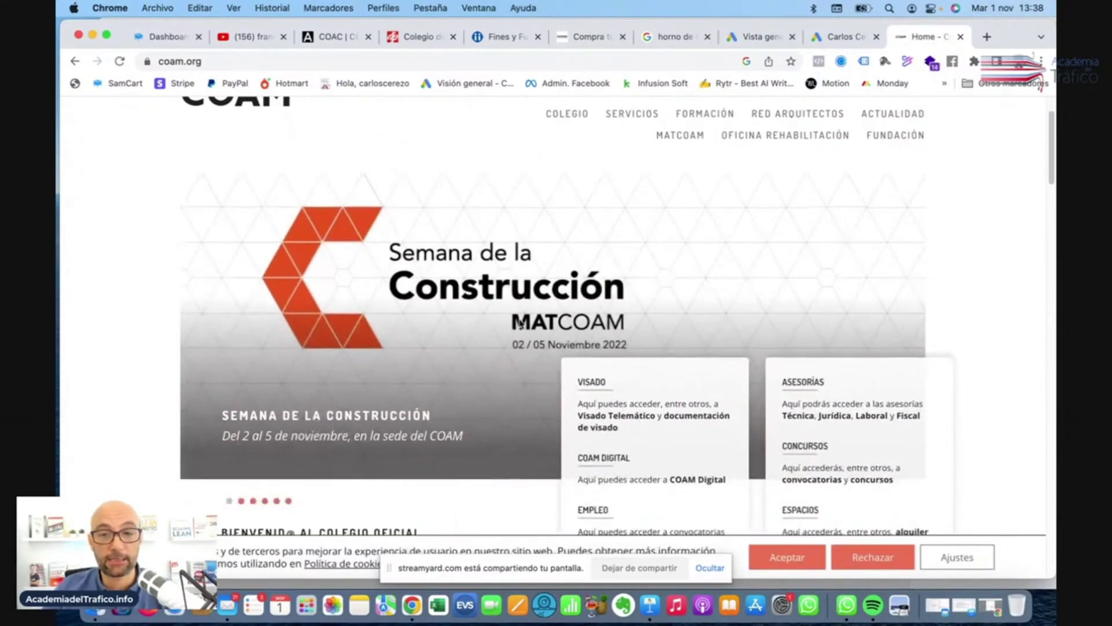
pyautogui.scroll(5, 452, 238)
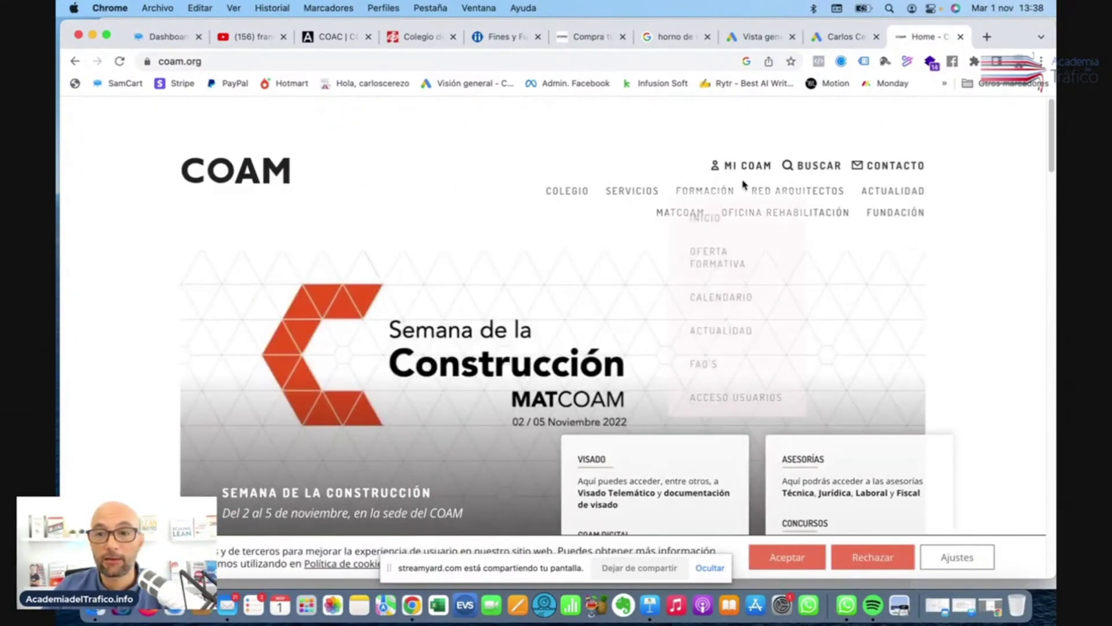
pyautogui.moveTo(627, 196)
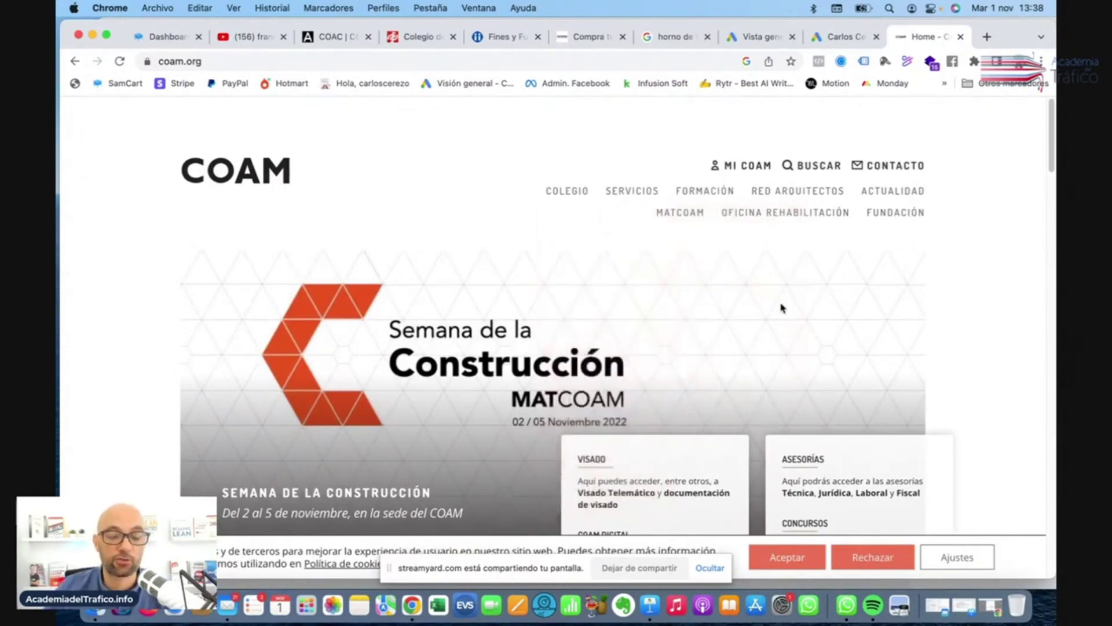
pyautogui.click(787, 558)
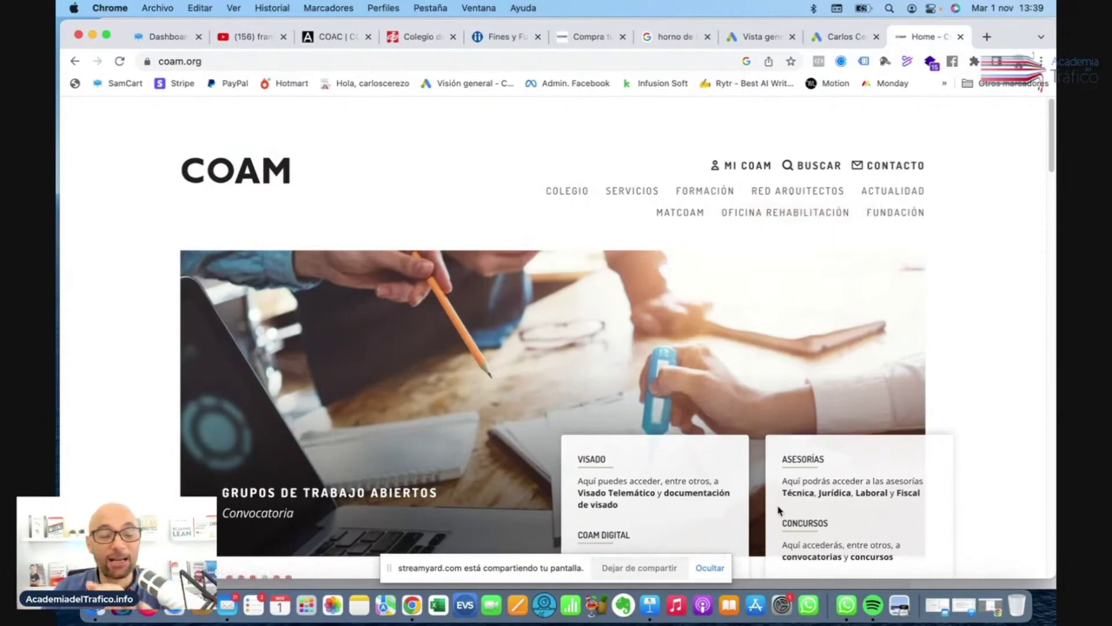
pyautogui.click(211, 60)
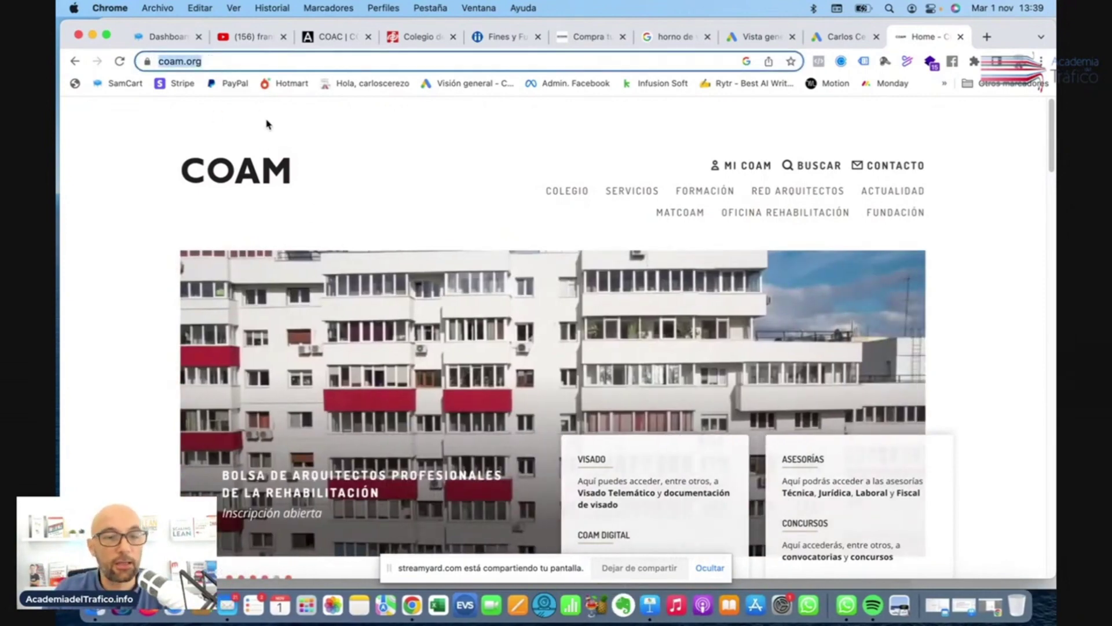
# Review the open arquitectes.cat, ciccp.es and coiib.eus association sites as candidate websites for the segment.
pyautogui.click(408, 36)
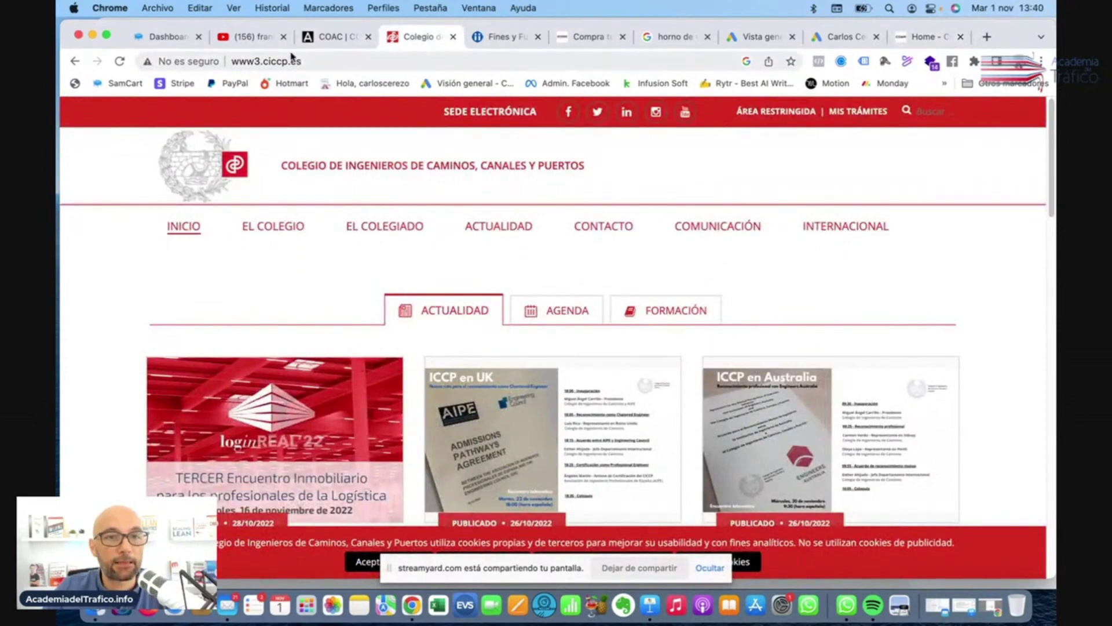
pyautogui.hotkey('ctrl', 'shift', 'Tab')
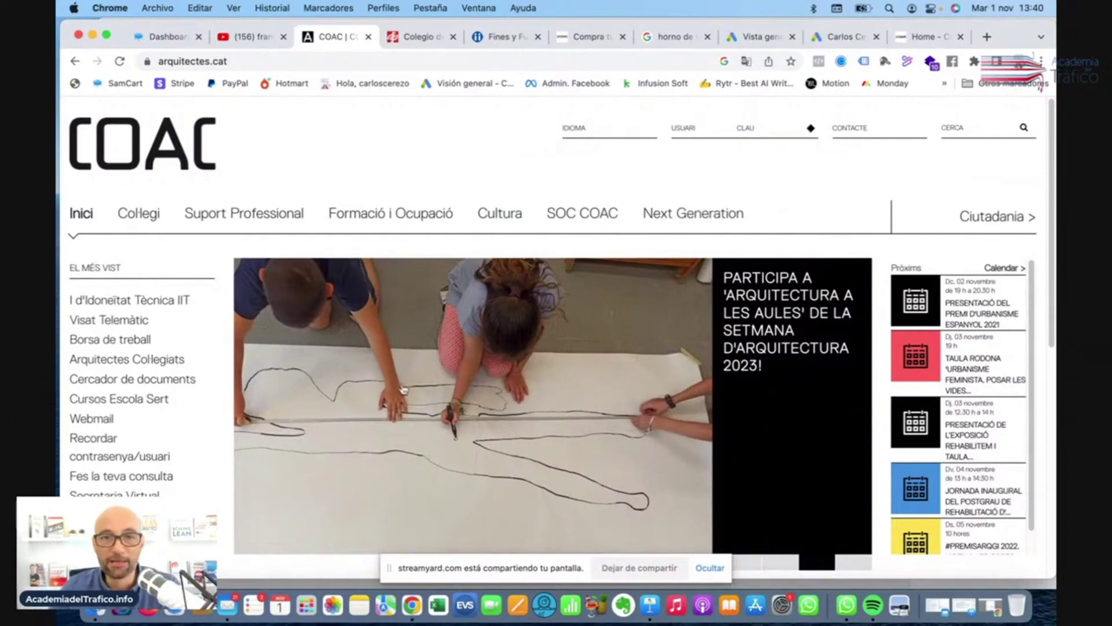
pyautogui.click(427, 37)
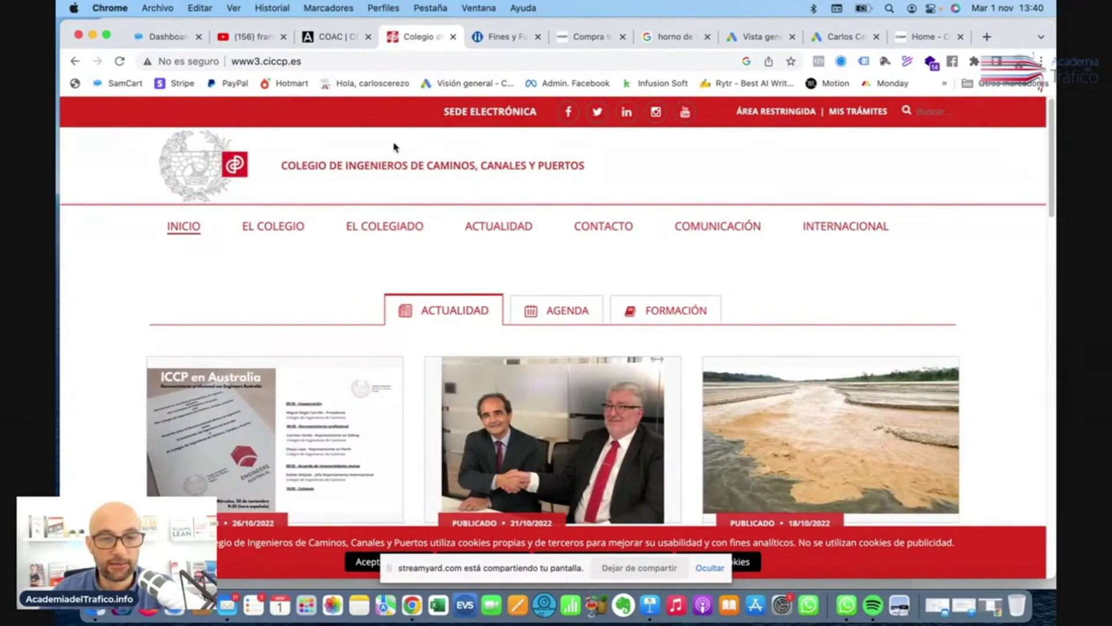
pyautogui.scroll(-15, 591, 345)
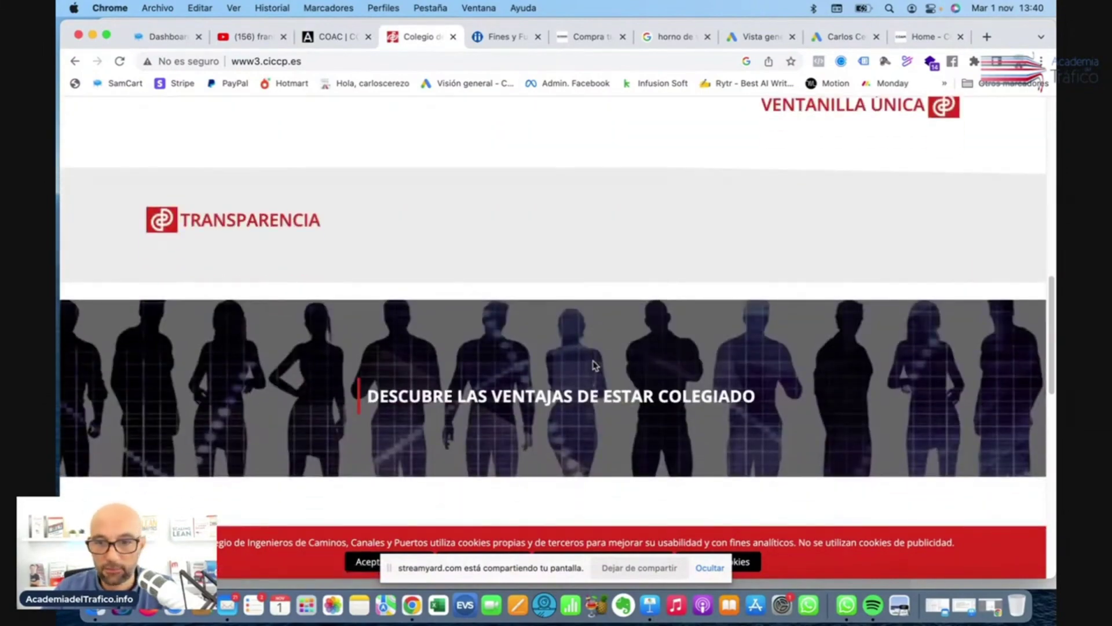
pyautogui.scroll(15, 595, 365)
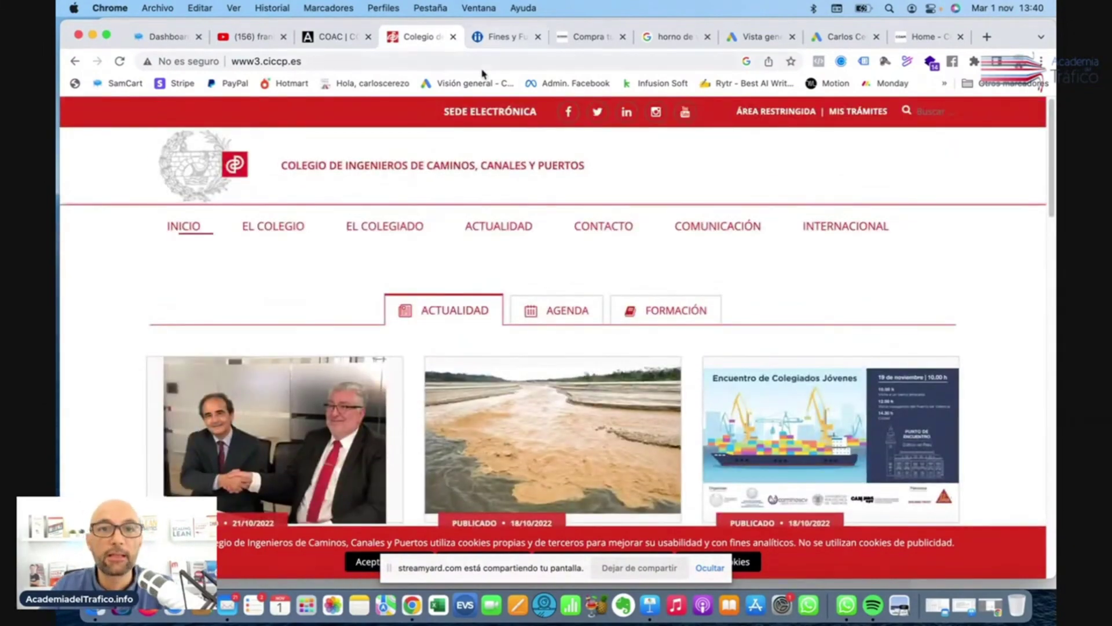
pyautogui.click(498, 37)
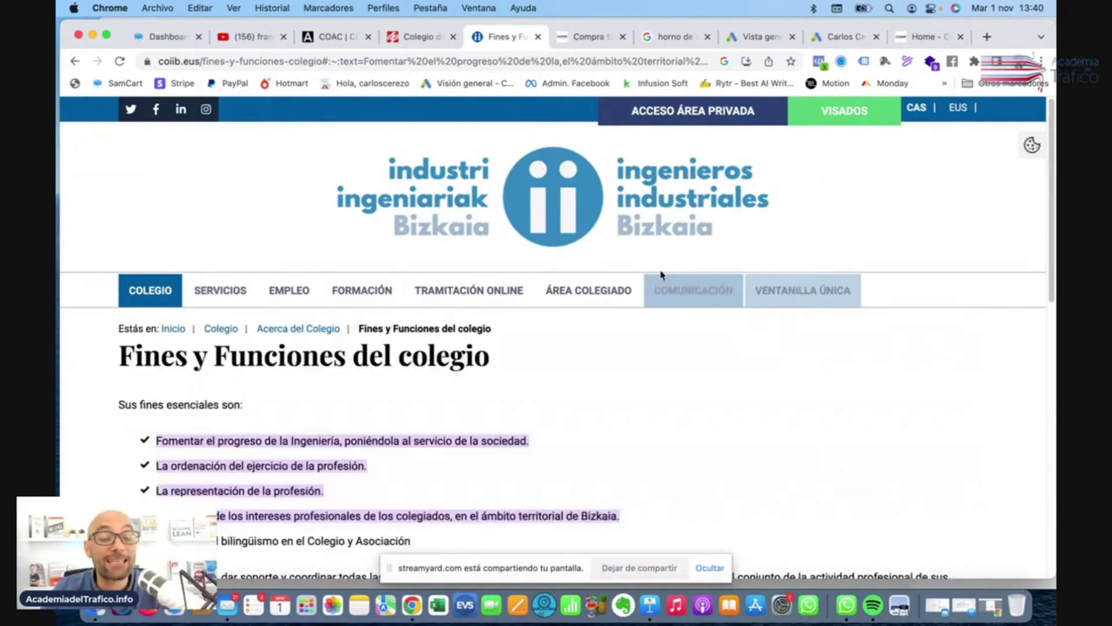
pyautogui.moveTo(667, 297)
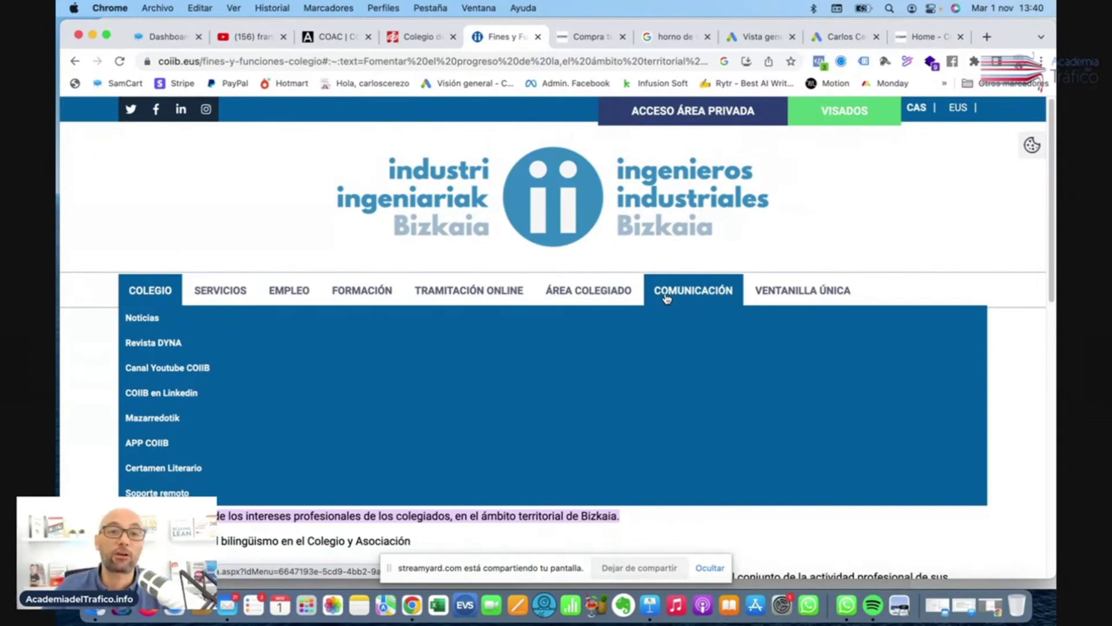
pyautogui.click(590, 41)
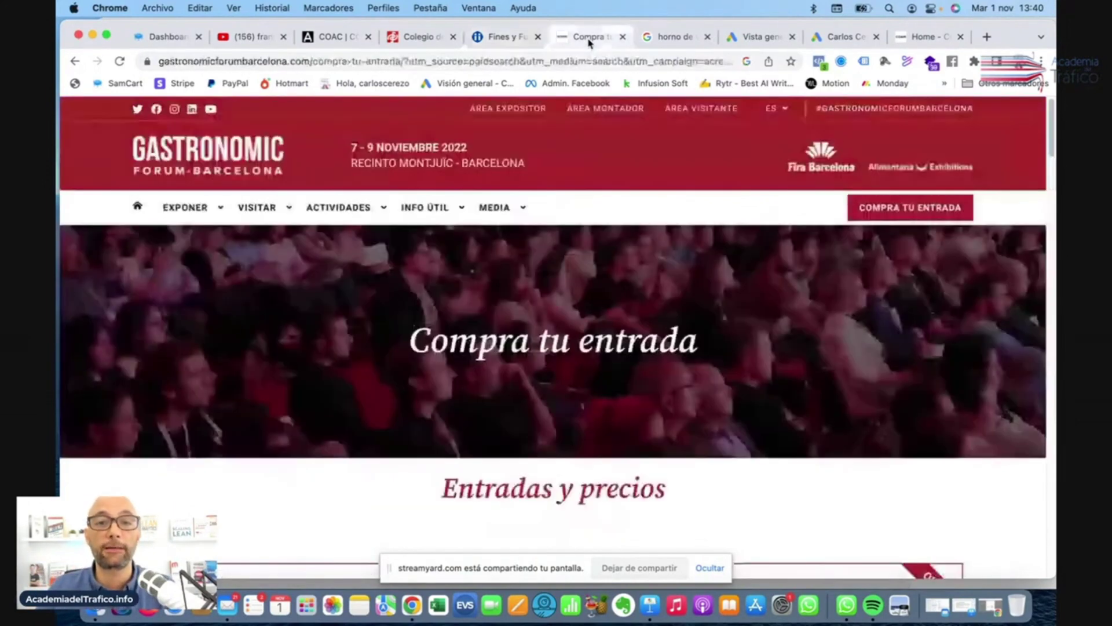
pyautogui.click(418, 39)
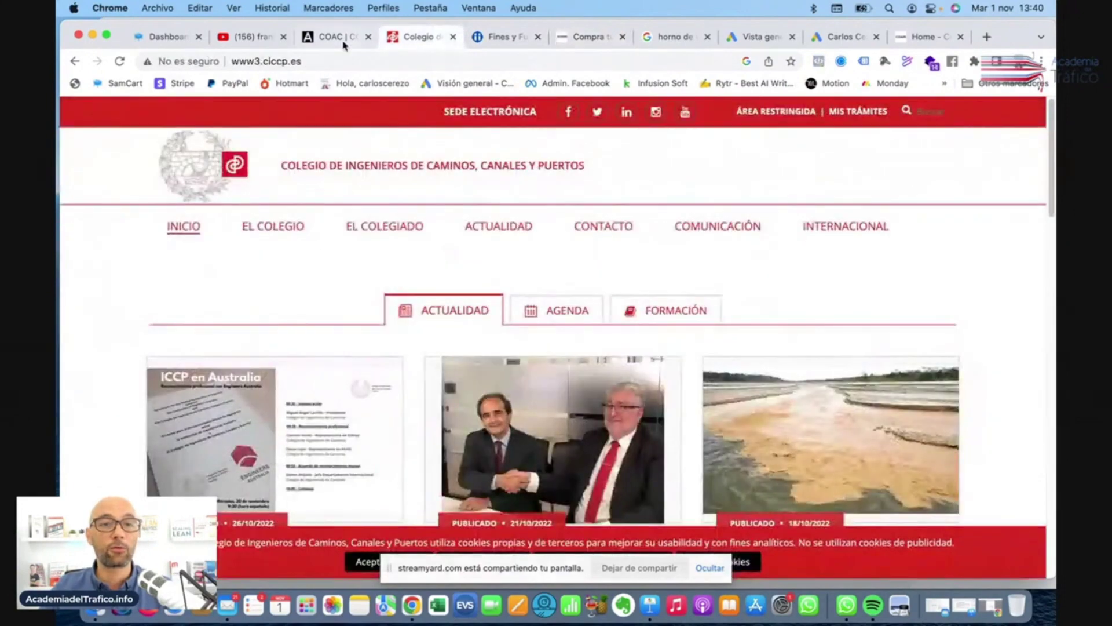
# Copy the web address arquitectes.cat from the open COAC site.
pyautogui.click(343, 42)
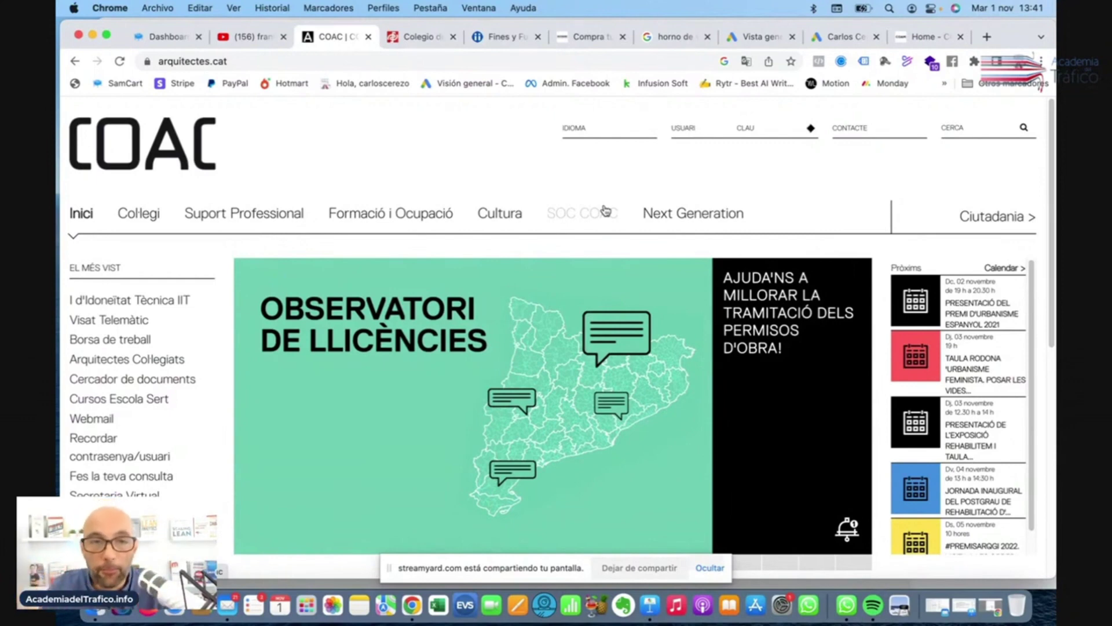
pyautogui.click(240, 61)
pyautogui.press('super+c')
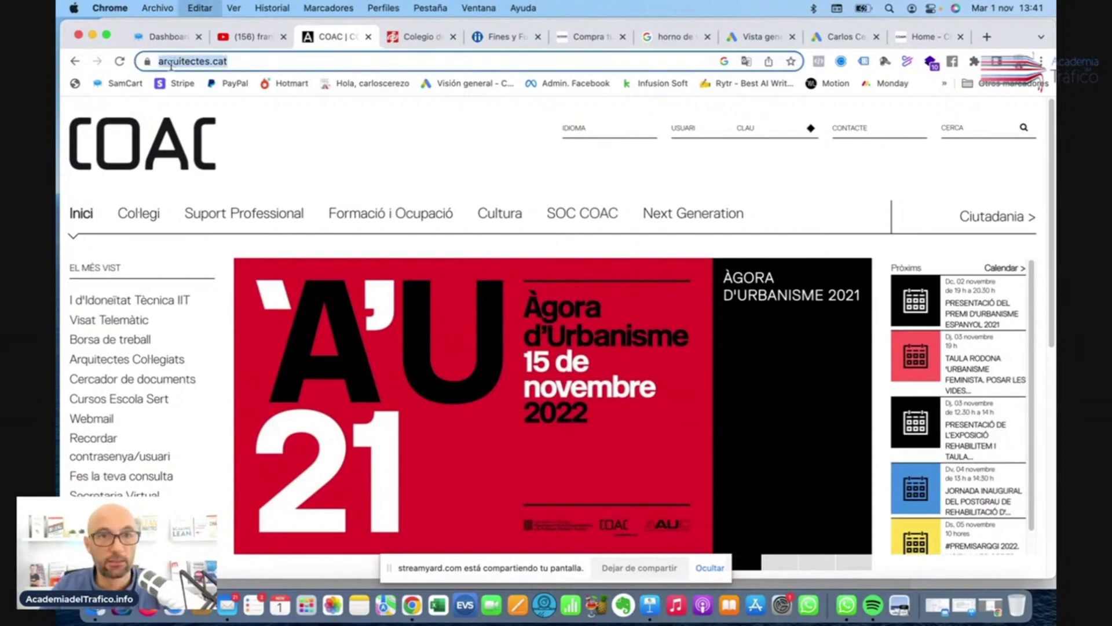
# Add the association websites arquitectes.cat and coam.org to the custom segment's list of similar websites.
pyautogui.click(839, 38)
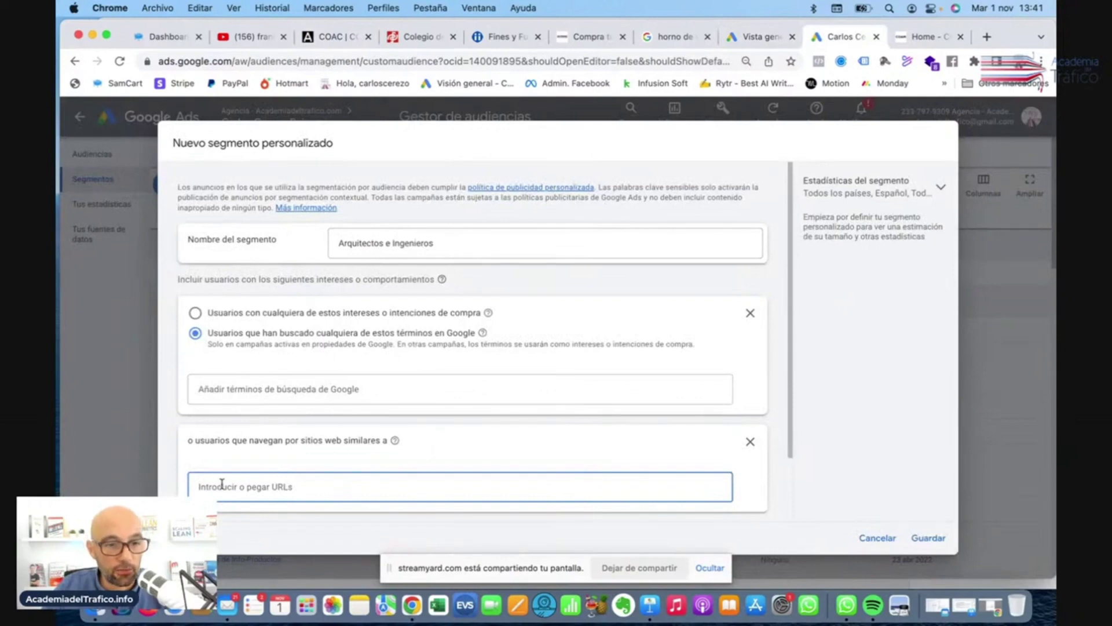
pyautogui.press('cmd+v')
pyautogui.press('Return')
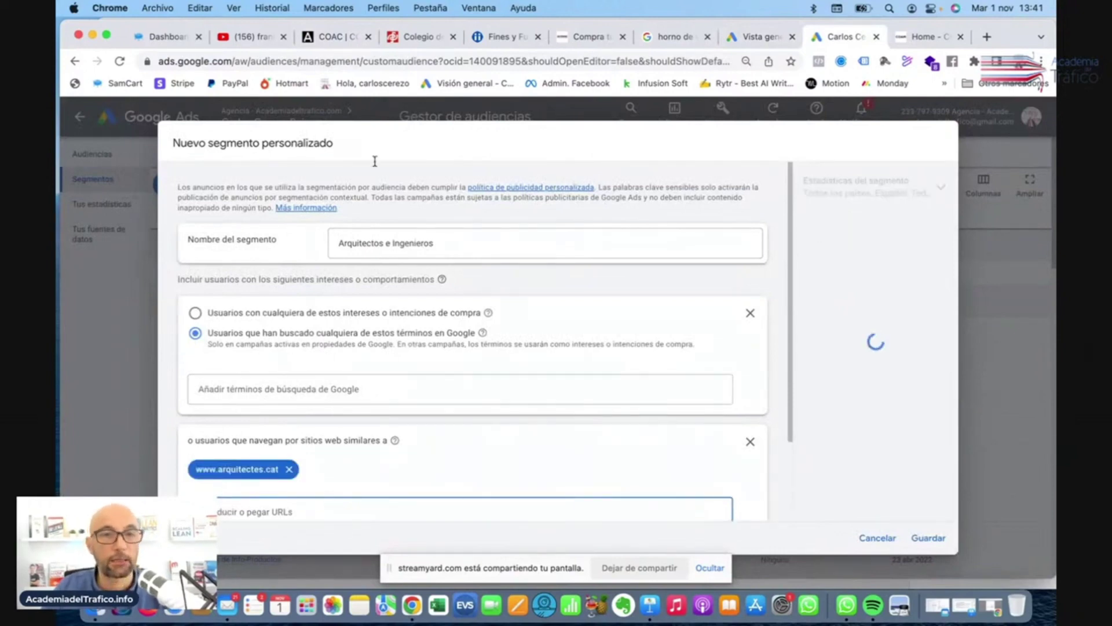
pyautogui.click(922, 37)
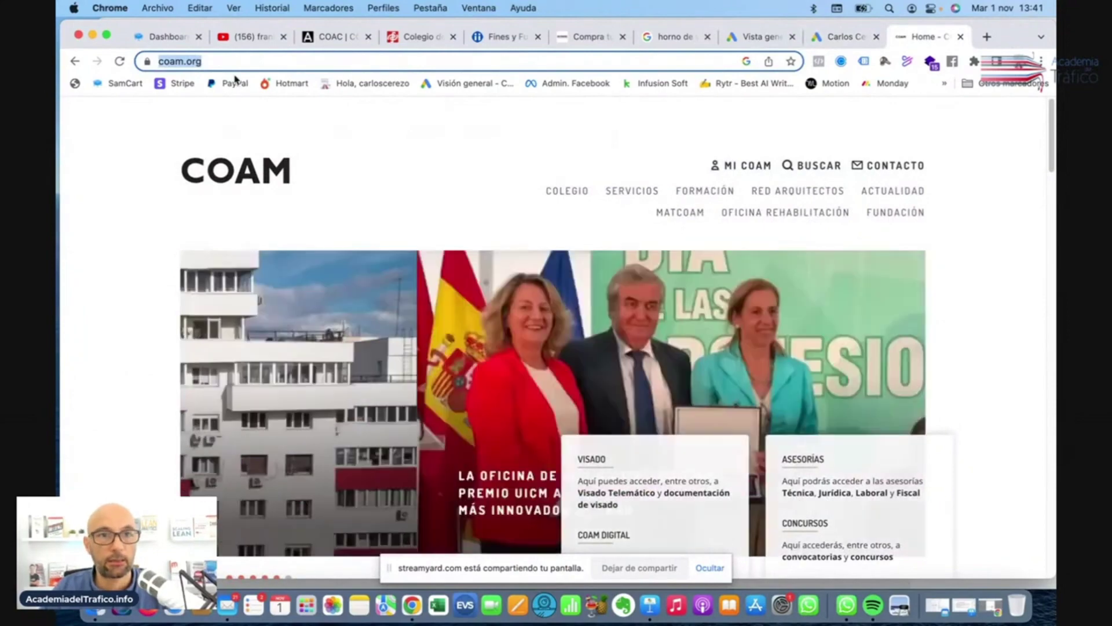
pyautogui.click(843, 36)
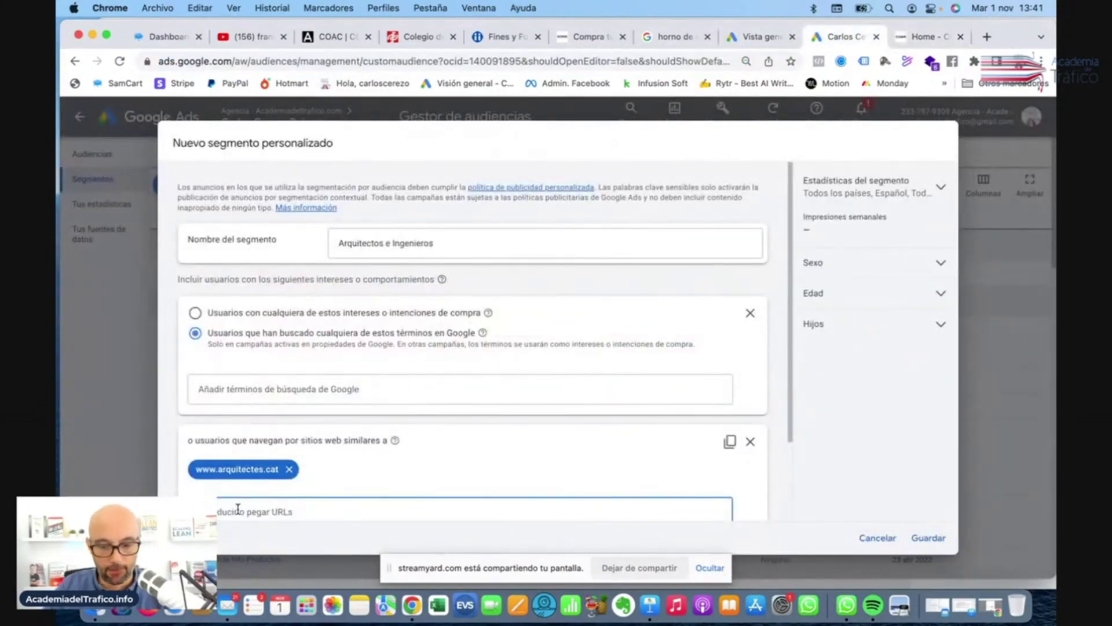
pyautogui.press('super+v')
pyautogui.scroll(-1, 457, 460)
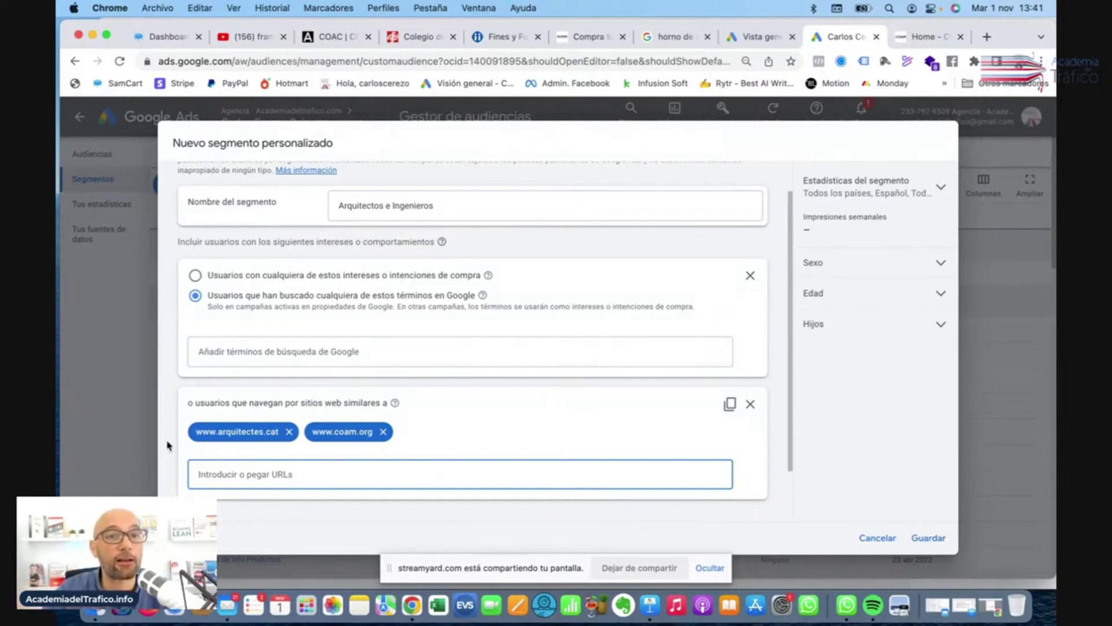
# Review the Nabertherm page advertised in the open Google results for "horno de vacio hosteleria" and return to the results.
pyautogui.moveTo(572, 57); pyautogui.dragTo(158, 62)
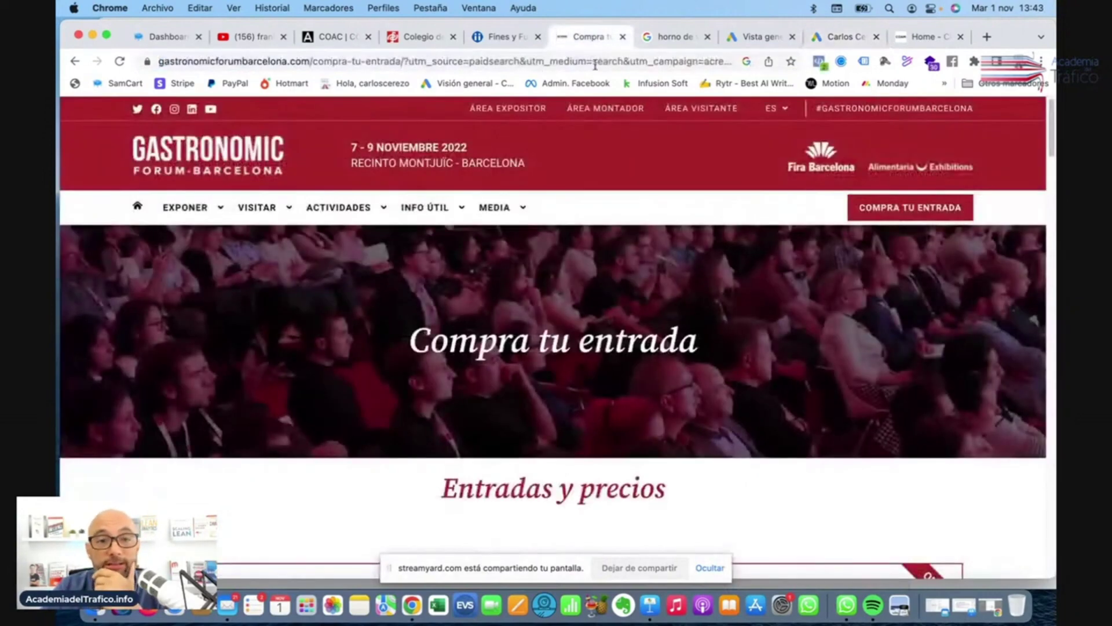
pyautogui.click(594, 36)
pyautogui.click(651, 38)
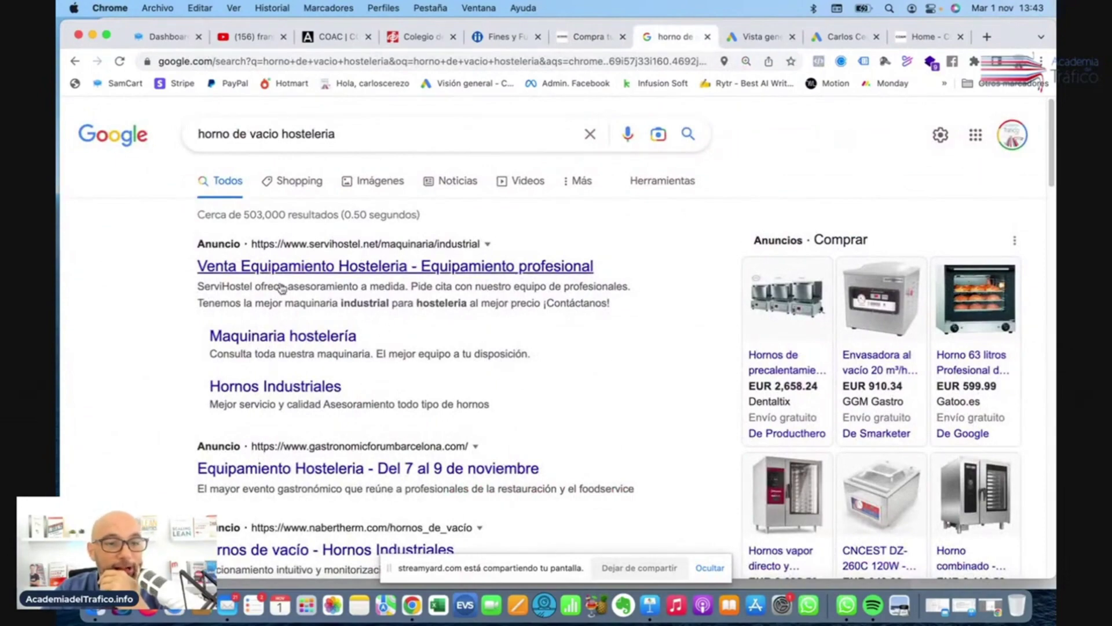
pyautogui.scroll(-4, 347, 433)
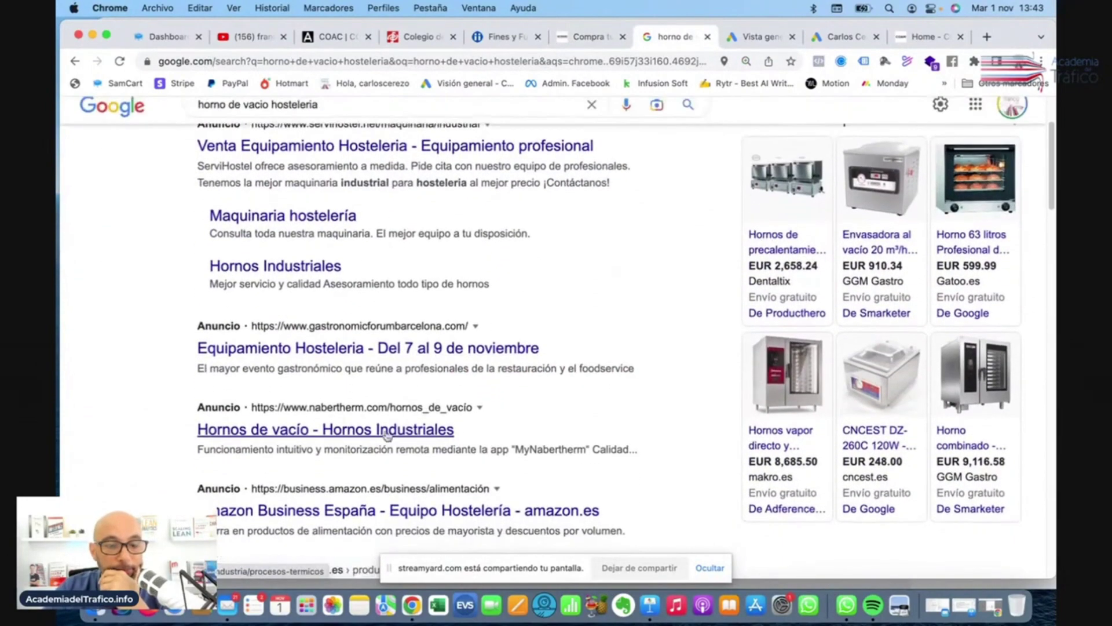
pyautogui.click(355, 433)
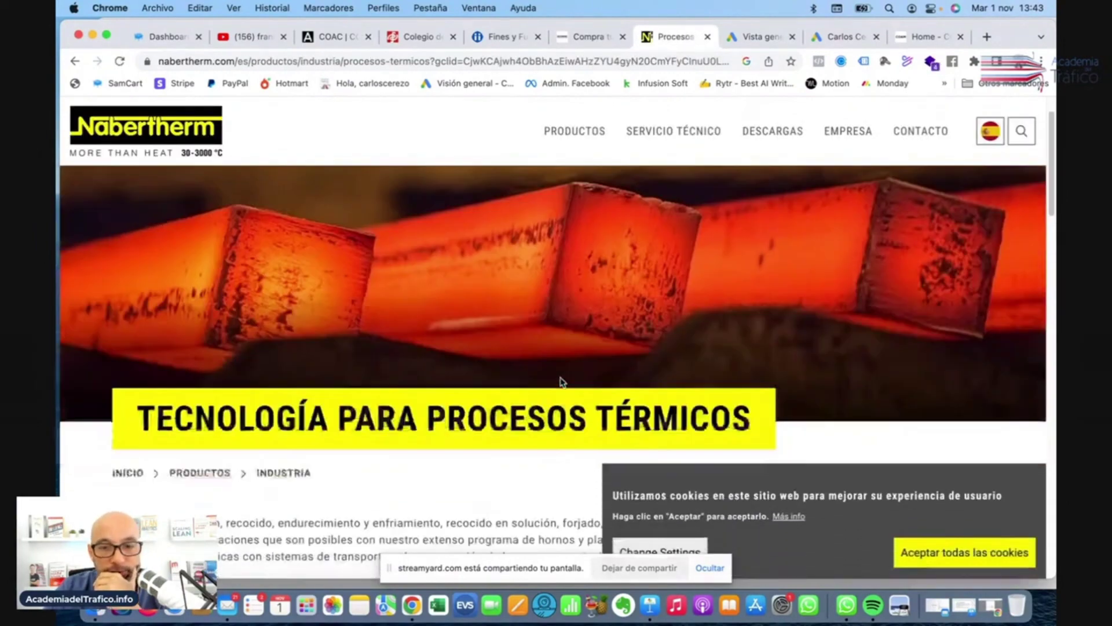
pyautogui.scroll(-8, 560, 383)
pyautogui.scroll(-4, 561, 381)
pyautogui.scroll(10, 246, 143)
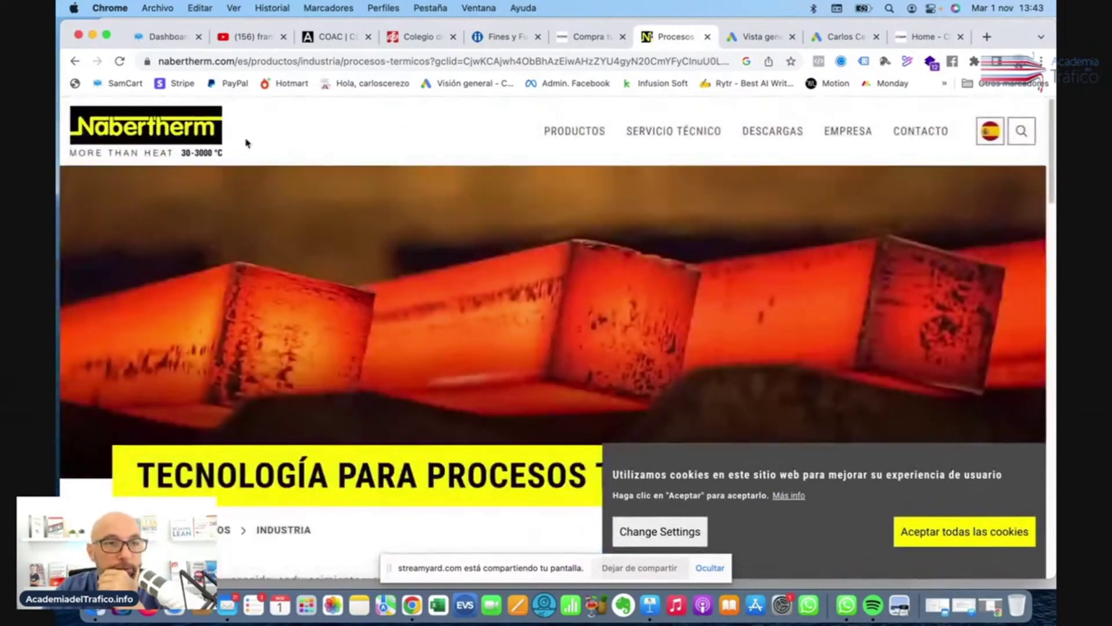
pyautogui.click(75, 61)
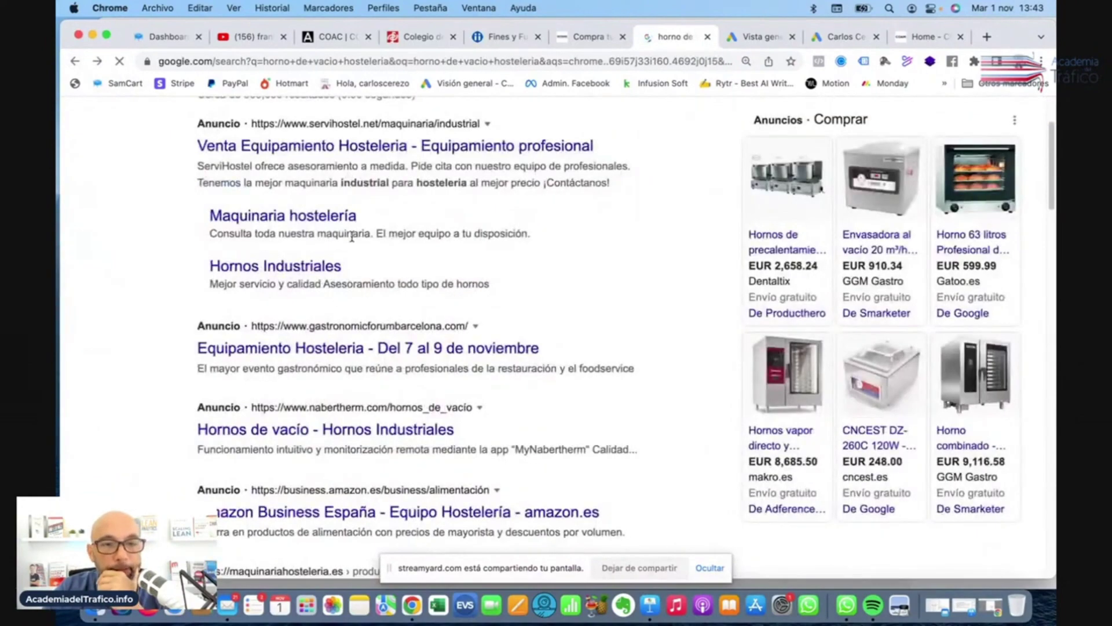
# Open the ServiHostel ad from the search results and look over its home page.
pyautogui.click(325, 186)
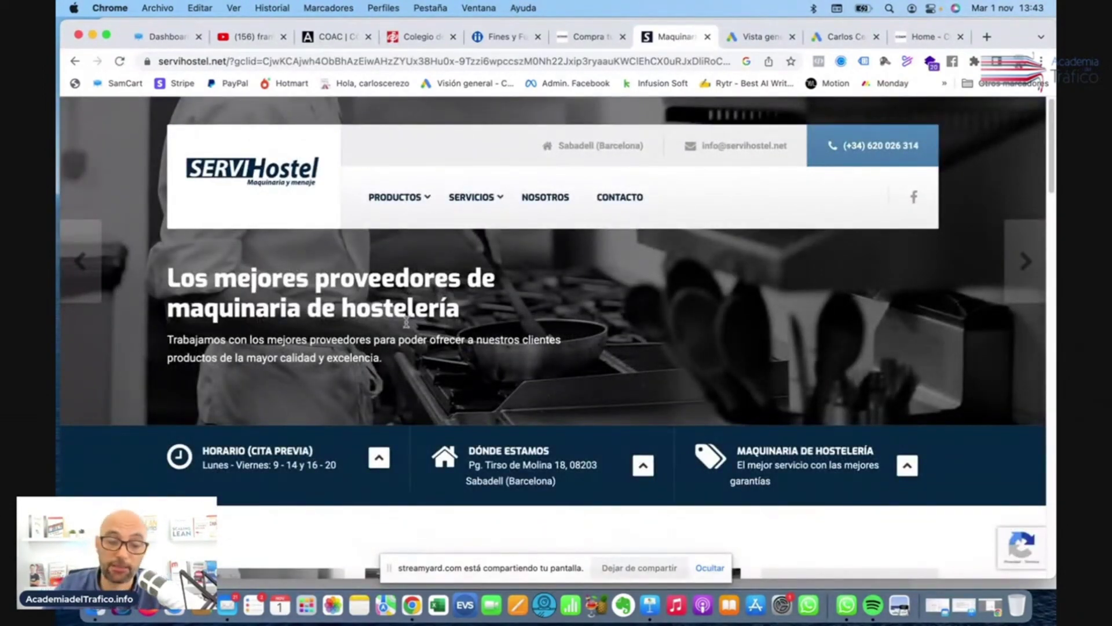
pyautogui.scroll(-5, 406, 322)
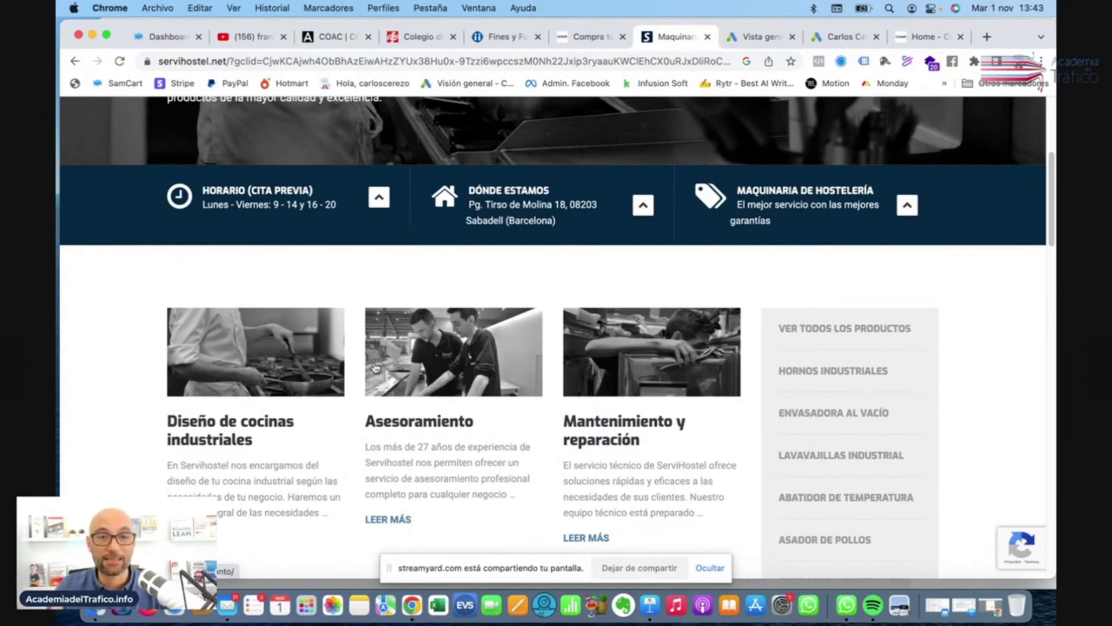
pyautogui.scroll(5, 402, 297)
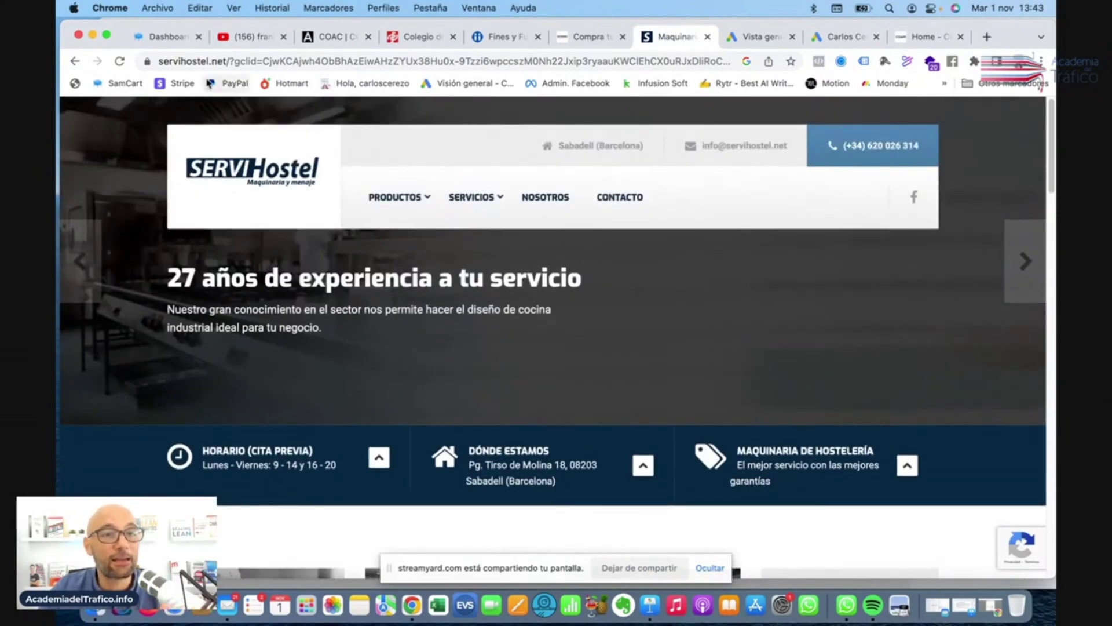
# Copy the servihostel.net address into the custom segment's similar websites as a trial, and remove it again.
pyautogui.moveTo(232, 60); pyautogui.dragTo(160, 62)
pyautogui.press('super+c')
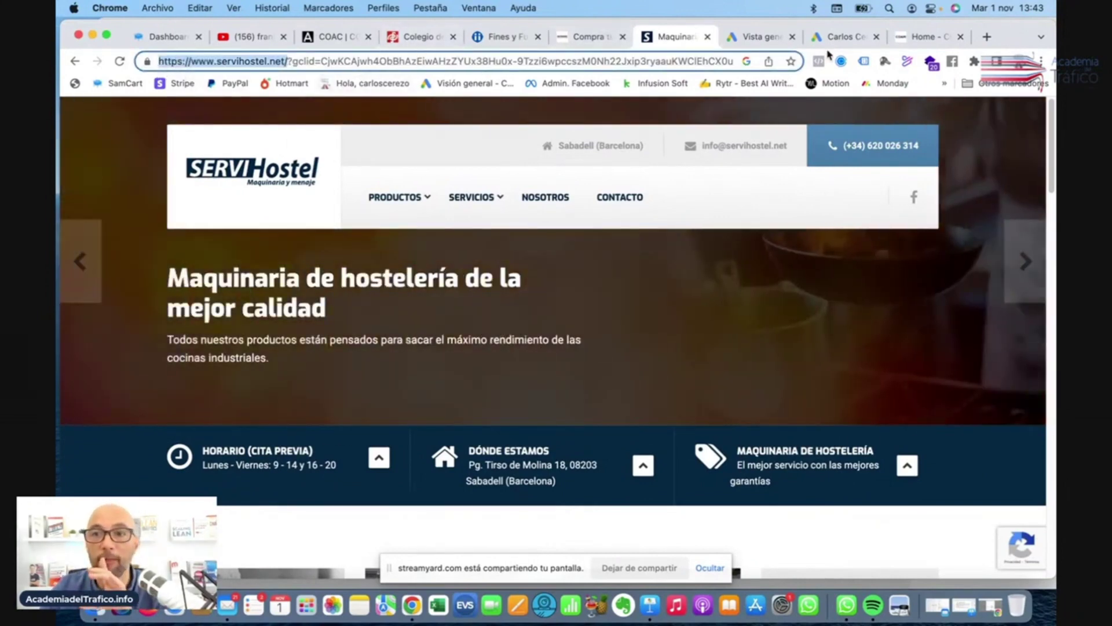
pyautogui.click(845, 37)
pyautogui.click(242, 476)
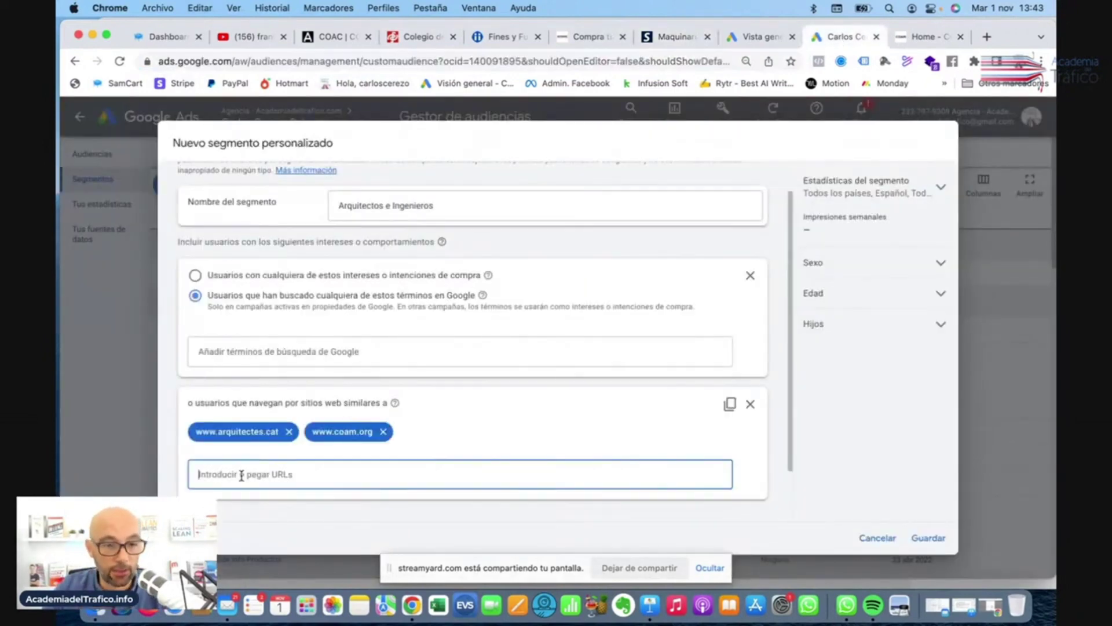
pyautogui.press('super+v')
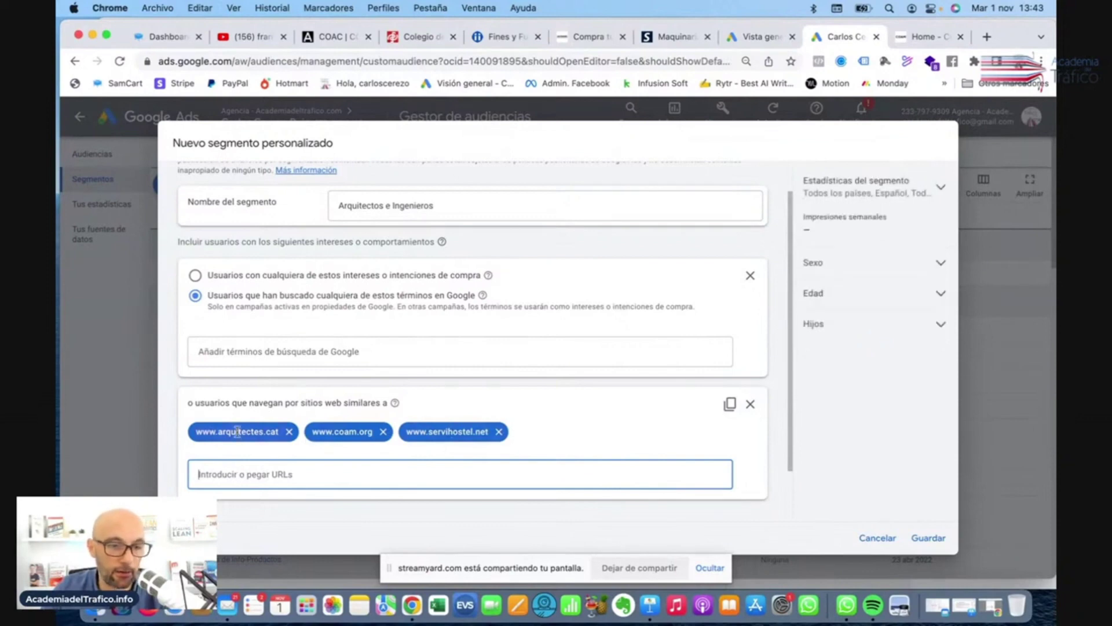
pyautogui.click(498, 432)
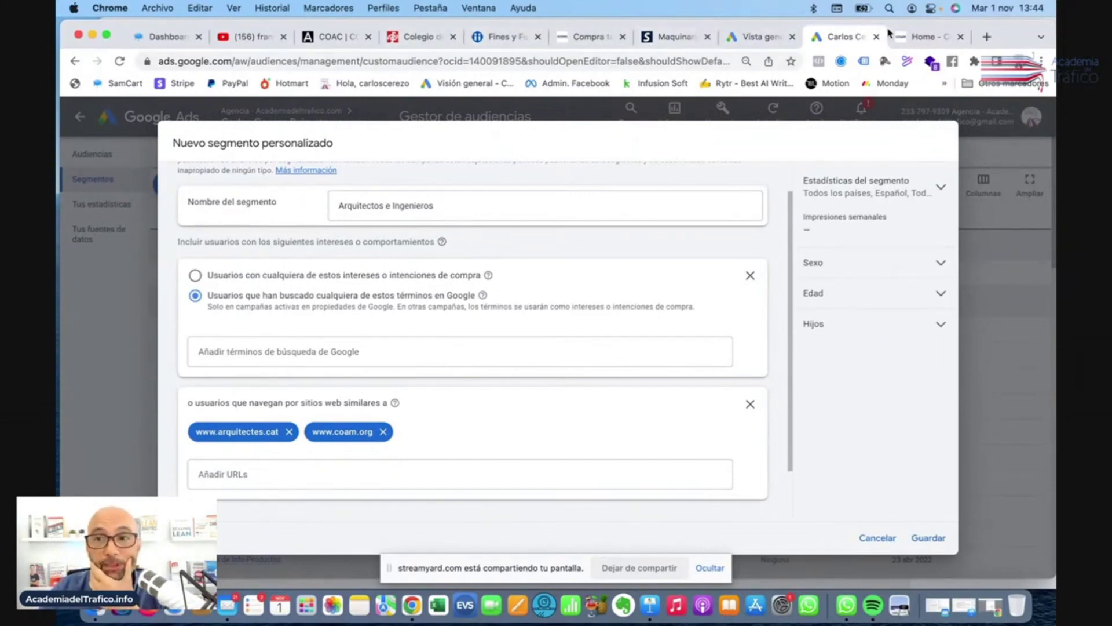
# Examine the Gastronomic Forum Barcelona ticket page, including its prices, access rules and web address, as an example of a sector website.
pyautogui.click(600, 38)
pyautogui.moveTo(463, 216)
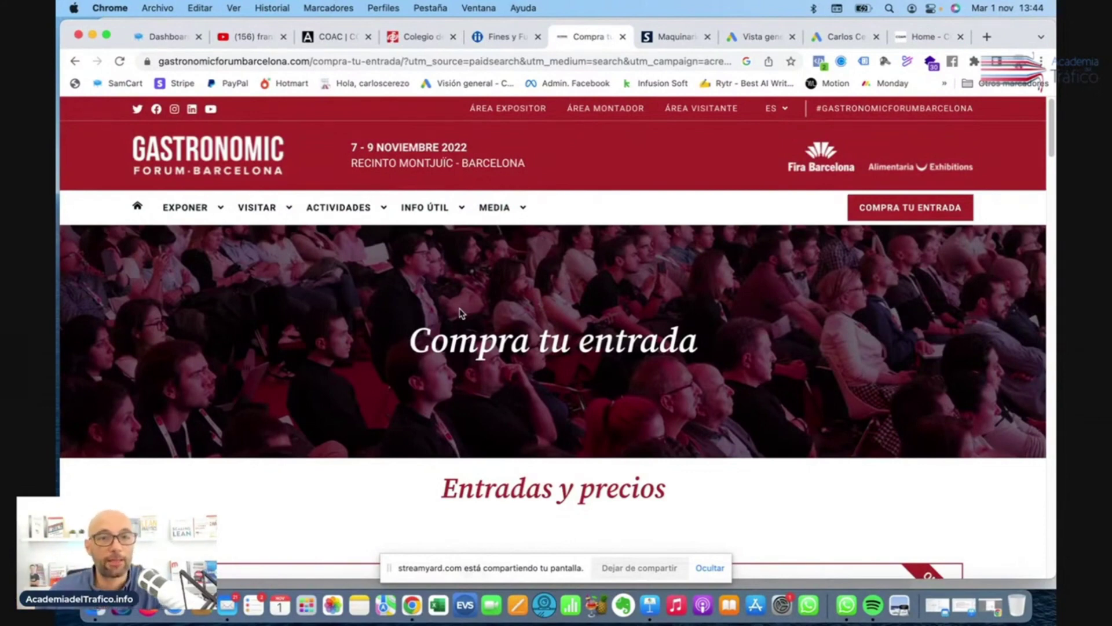
pyautogui.moveTo(394, 207)
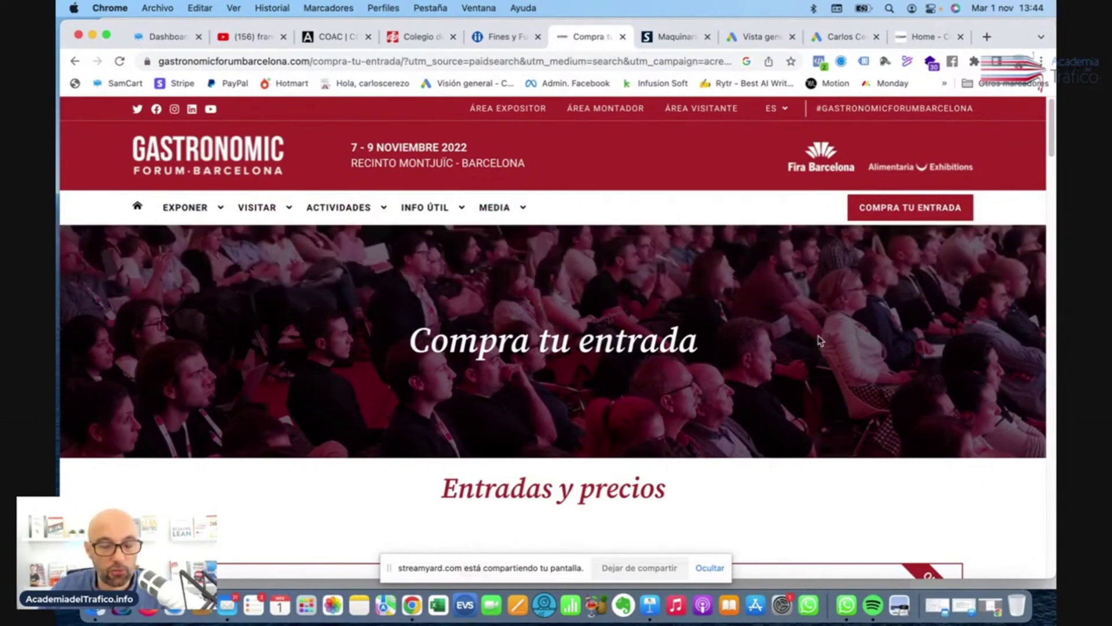
pyautogui.scroll(-1, 573, 404)
pyautogui.scroll(-10, 574, 404)
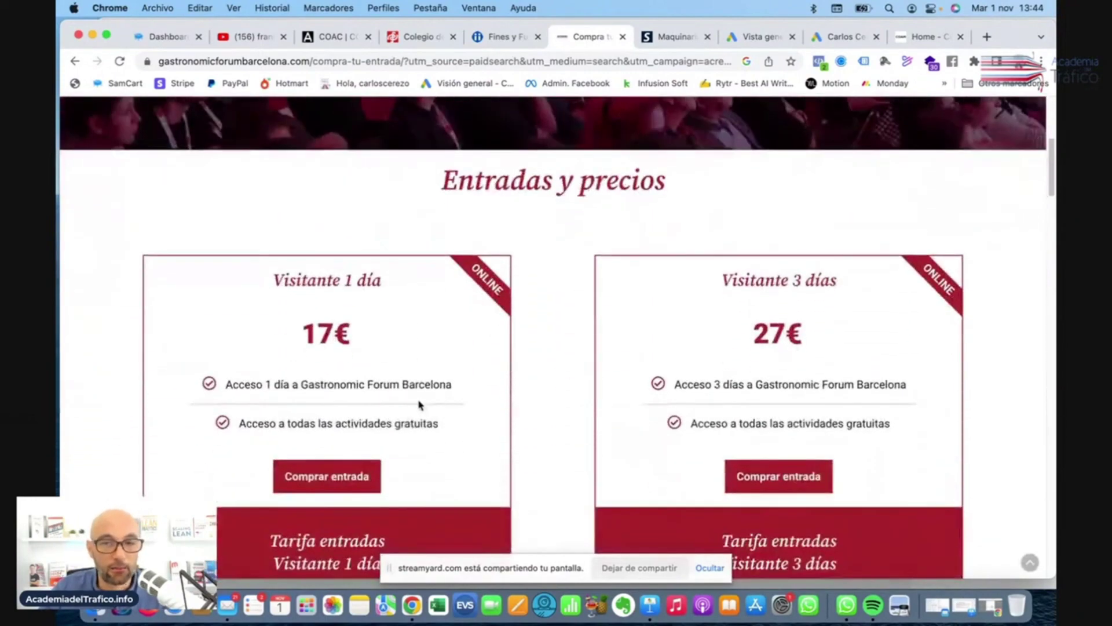
pyautogui.scroll(-10, 529, 371)
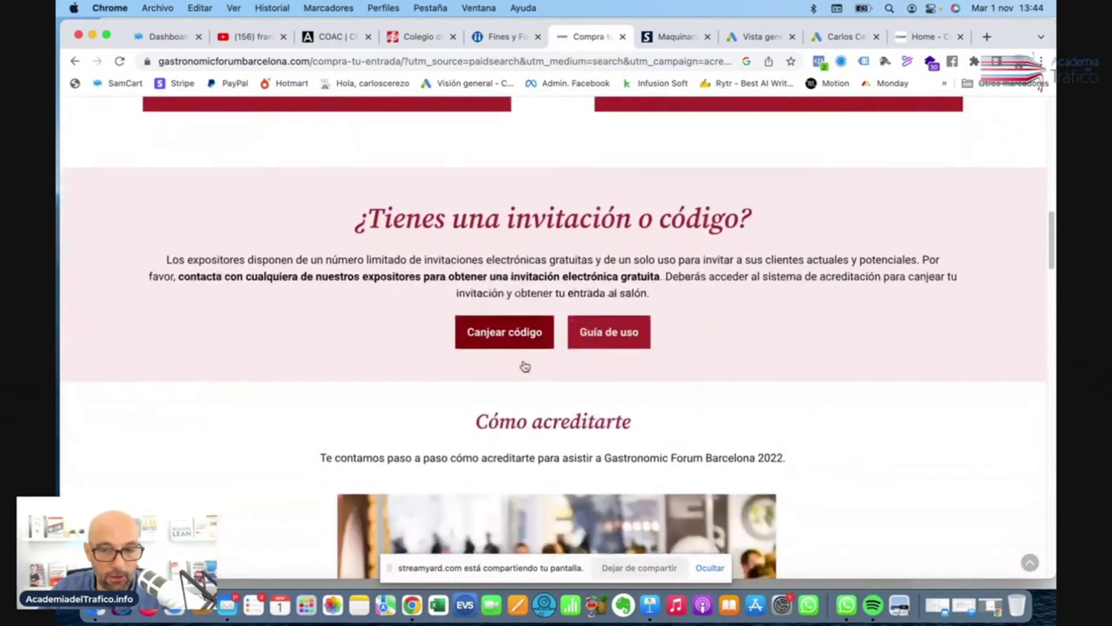
pyautogui.scroll(-5, 524, 364)
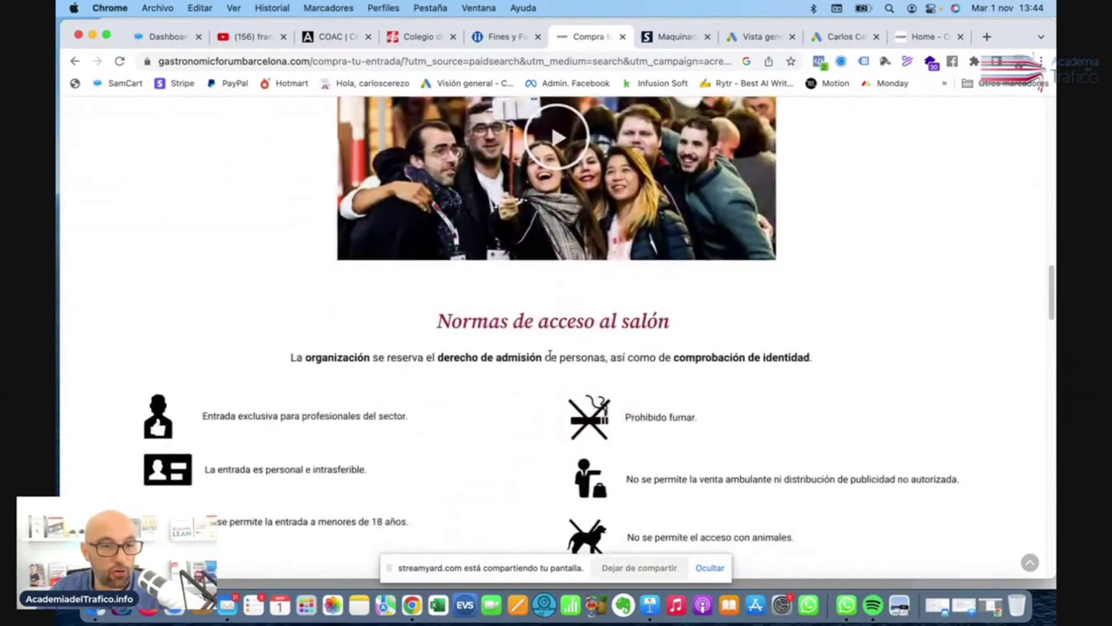
pyautogui.scroll(20, 545, 366)
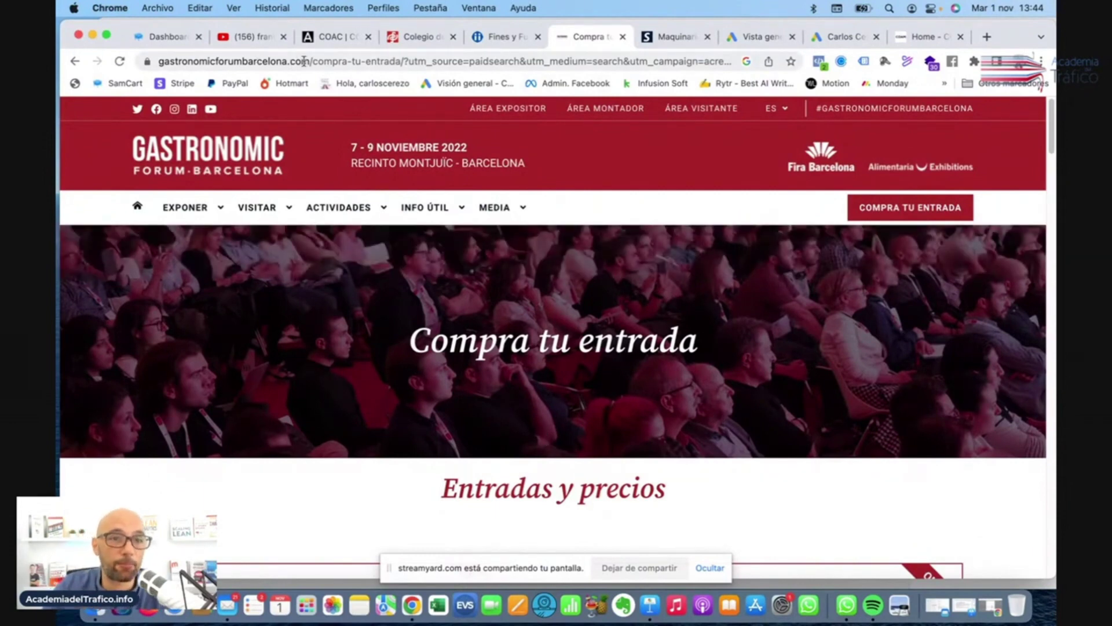
pyautogui.doubleClick(258, 59)
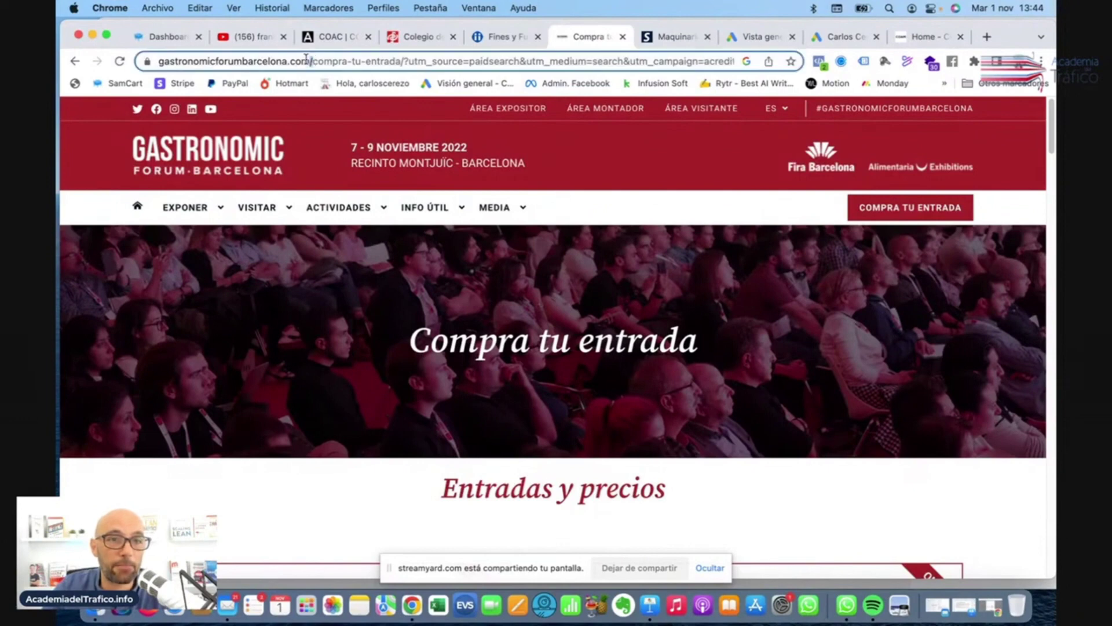
pyautogui.click(372, 61)
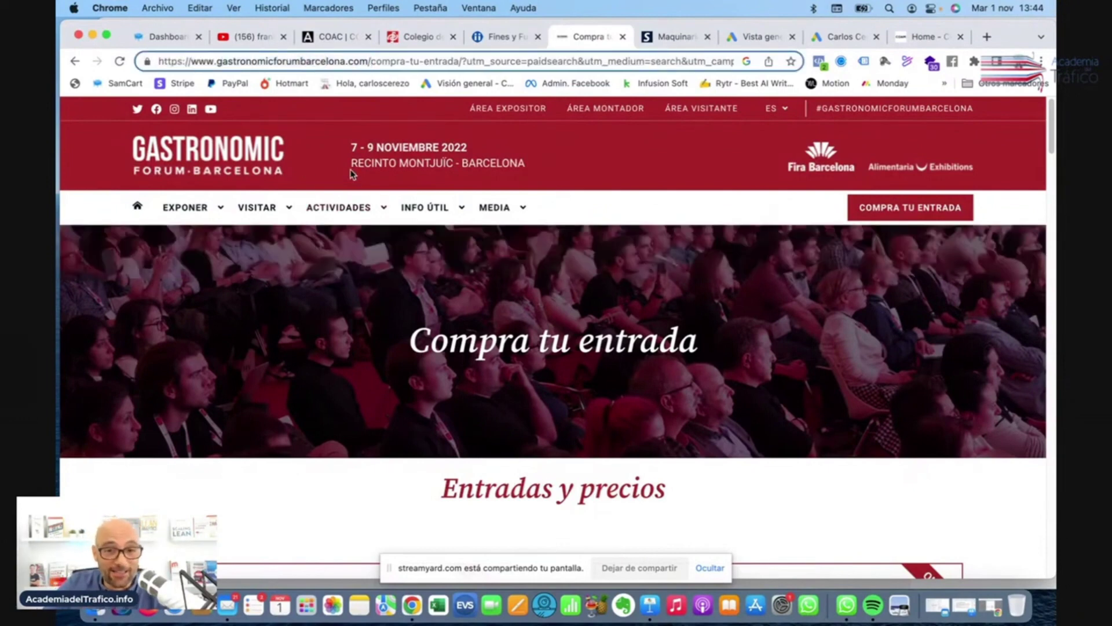
# Close the Google Ads account overview page and return to the new custom segment.
pyautogui.click(752, 37)
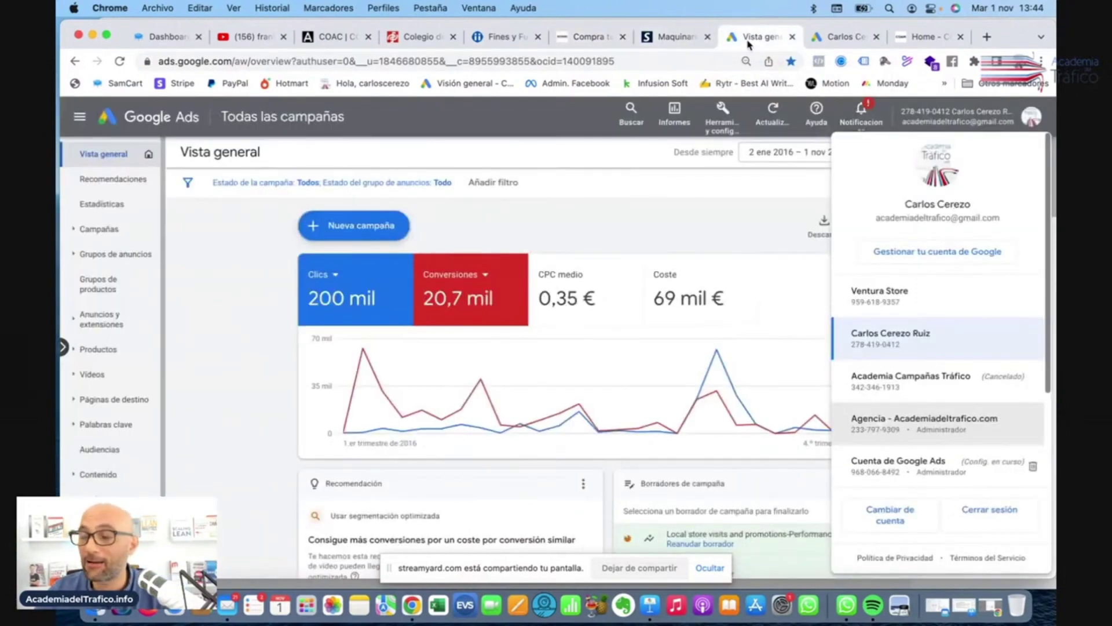
pyautogui.press('super+w')
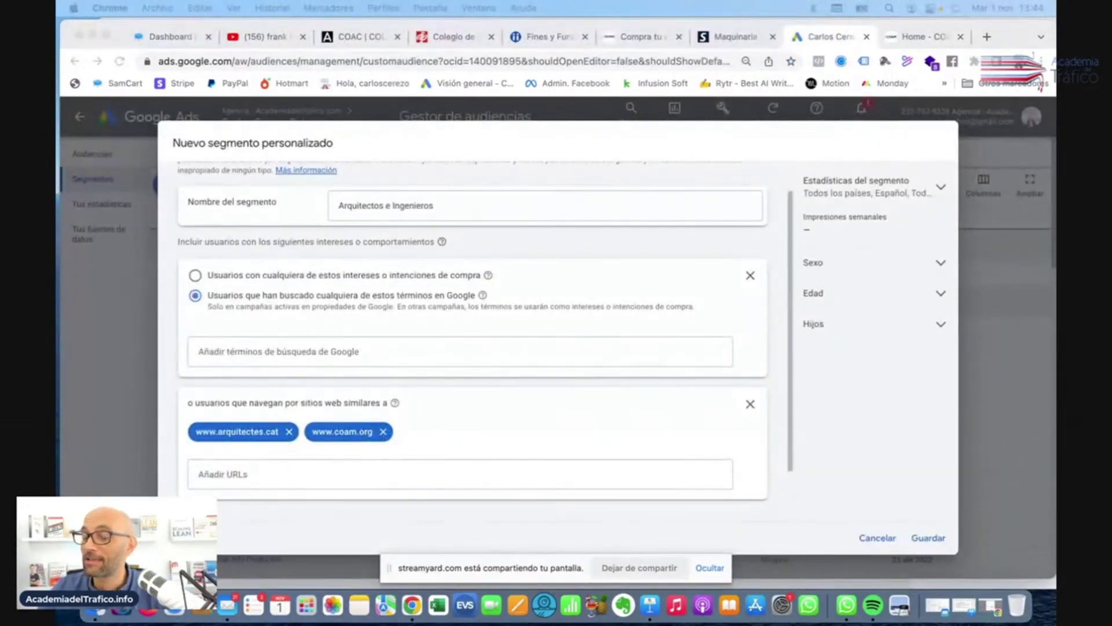